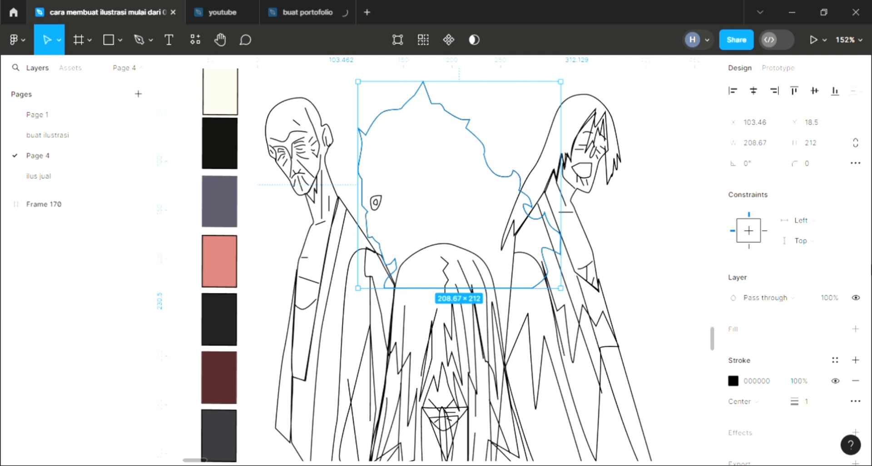
Step: Fill the central figure's hair silhouette with 111111 and send it behind the line art
click(855, 329)
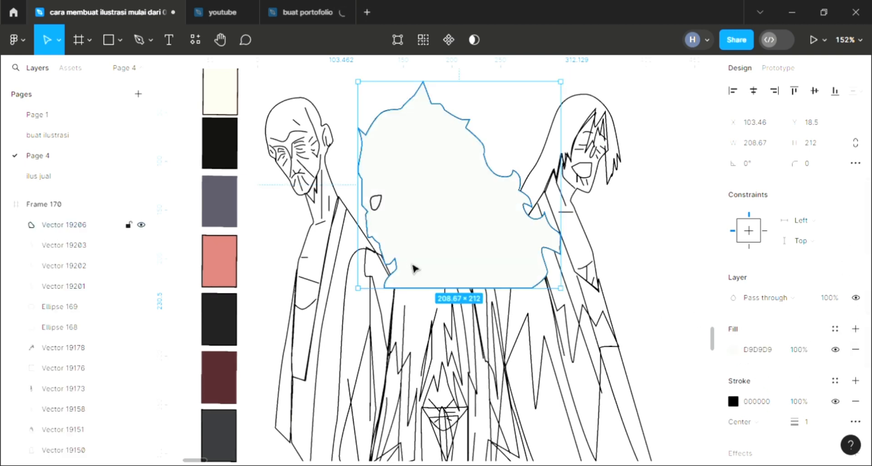
key([)
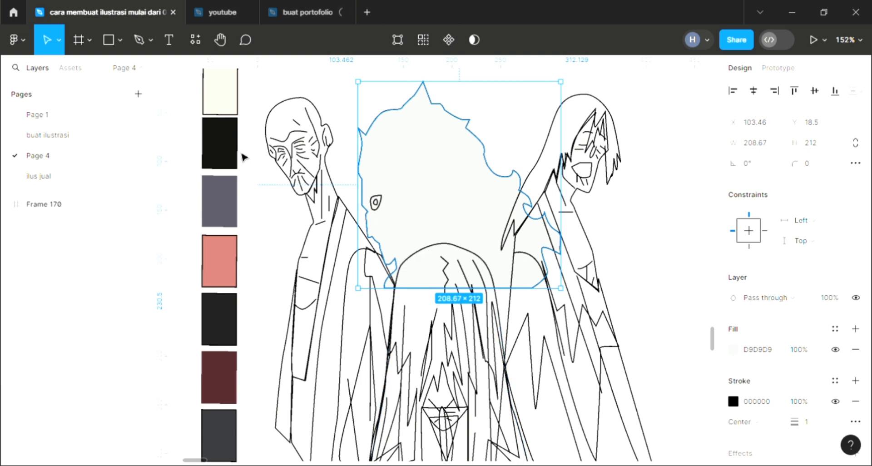
click(383, 210)
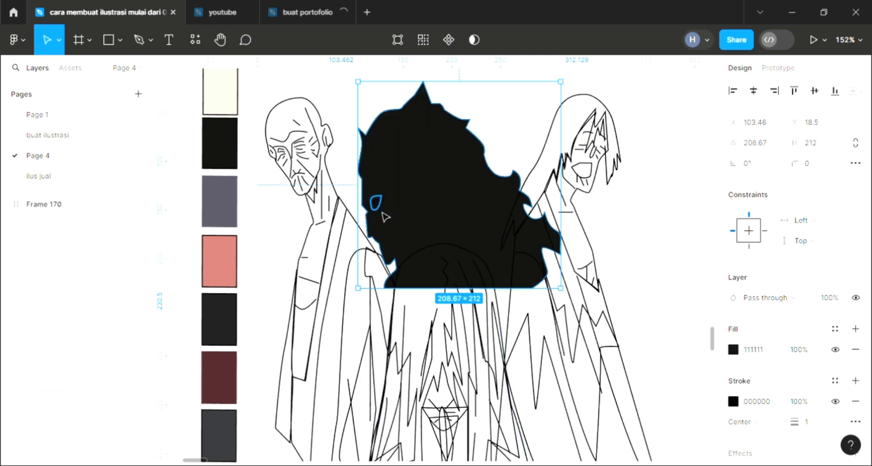
Step: Fill the central figure's eye shape with FFFFFF and layer it beneath the pupil but above the black hair
click(383, 211)
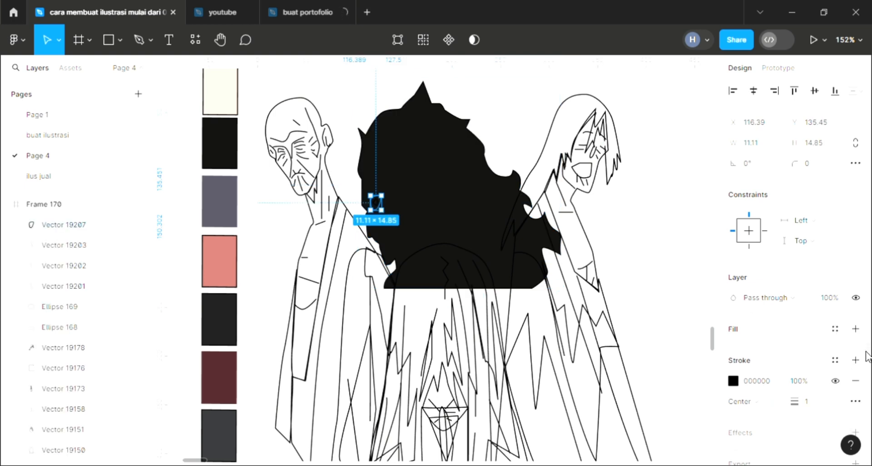
click(806, 318)
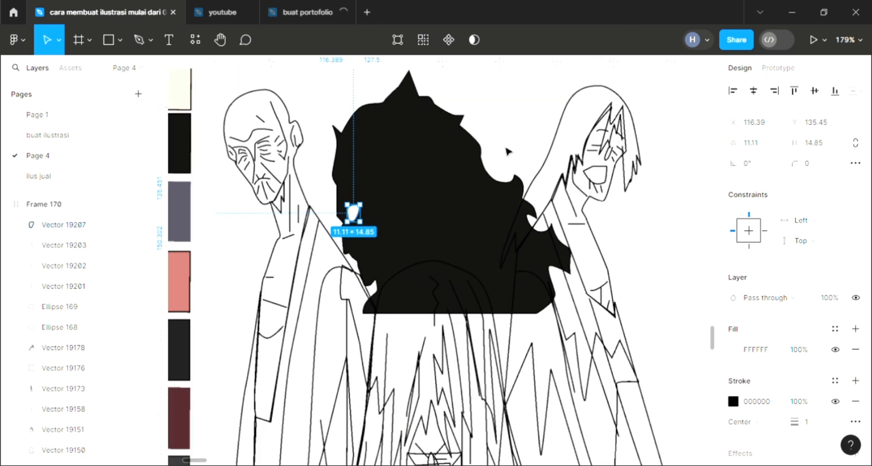
key(ctrl+bracketleft)
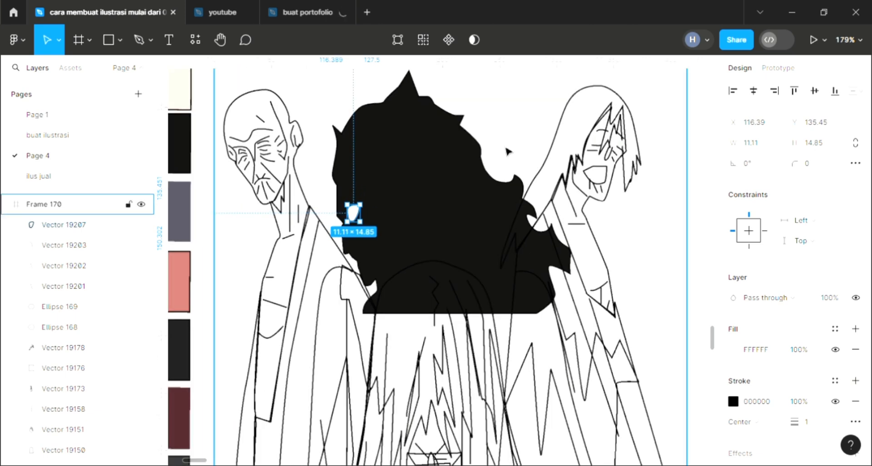
key(ctrl+bracketleft)
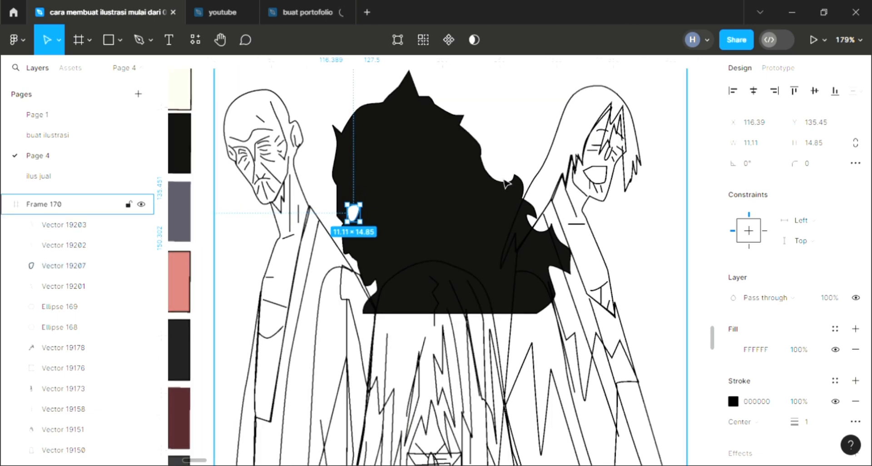
key(ctrl+bracketleft)
key(ctrl+bracketleft)
key(ctrl+bracketleft)
scroll(507, 186, left, 2)
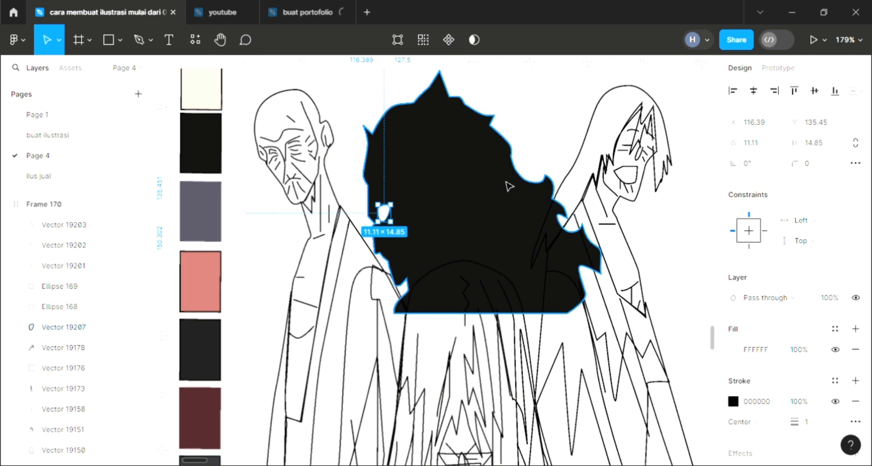
key(ctrl+bracketleft)
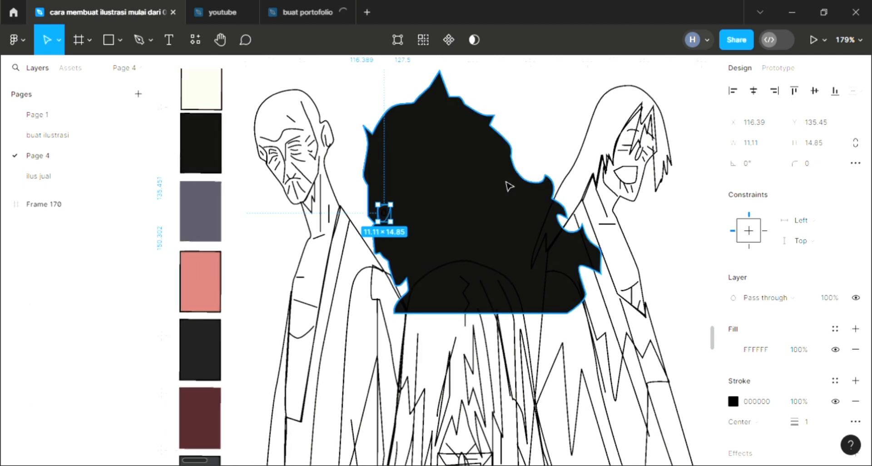
click(509, 187)
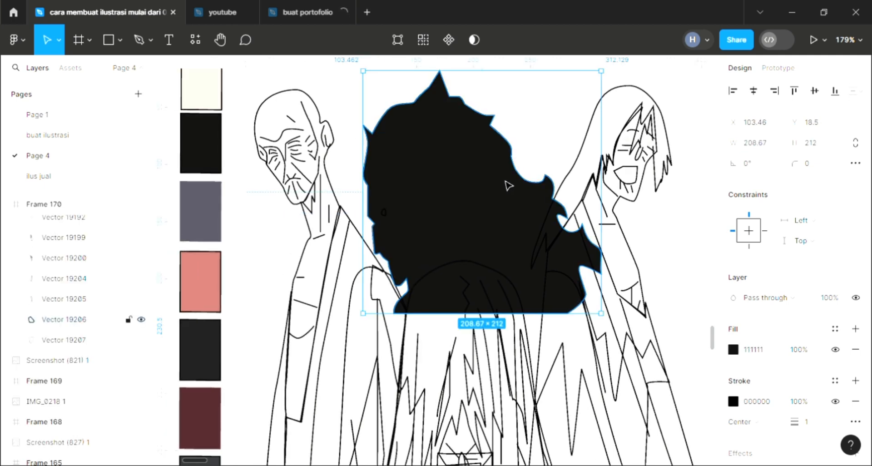
key(ctrl+bracketleft)
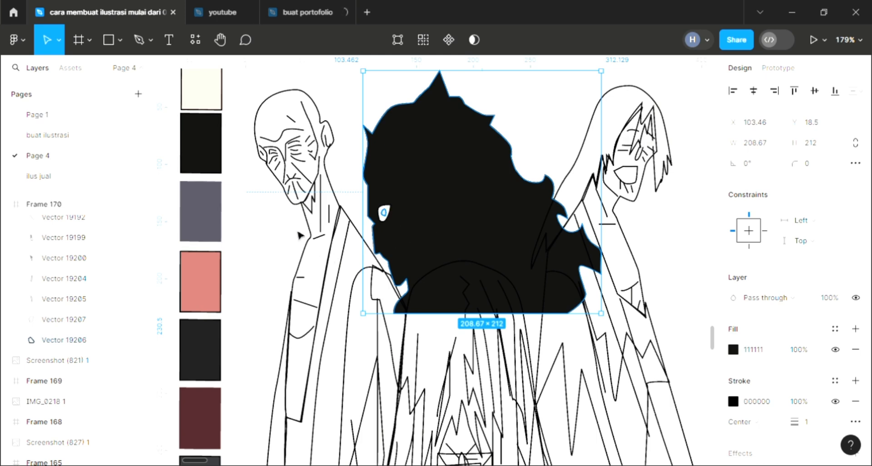
Step: Fill the bald man's head and torso silhouette with F3D5C6 and send it behind his facial and body lines
click(335, 210)
ctrl+scroll(332, 166, down, 2)
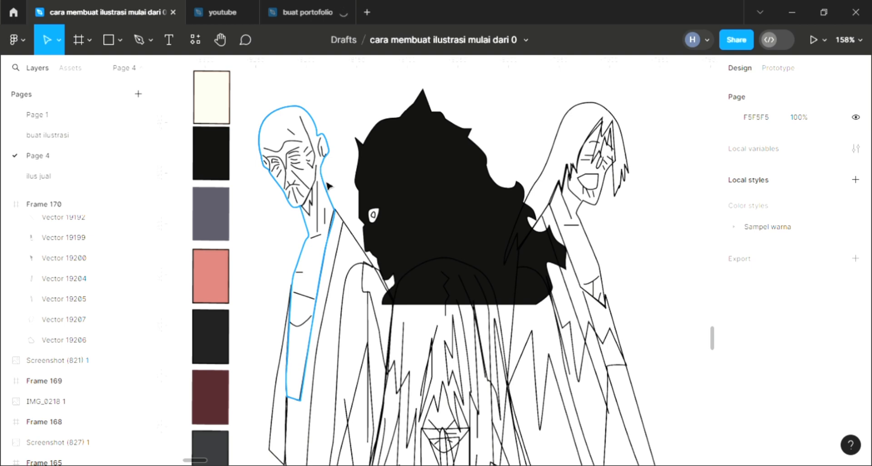
click(322, 169)
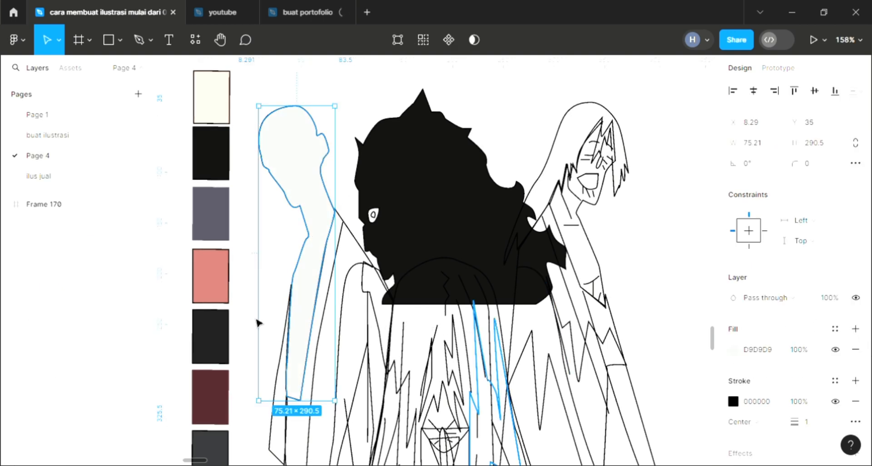
key(bracketleft)
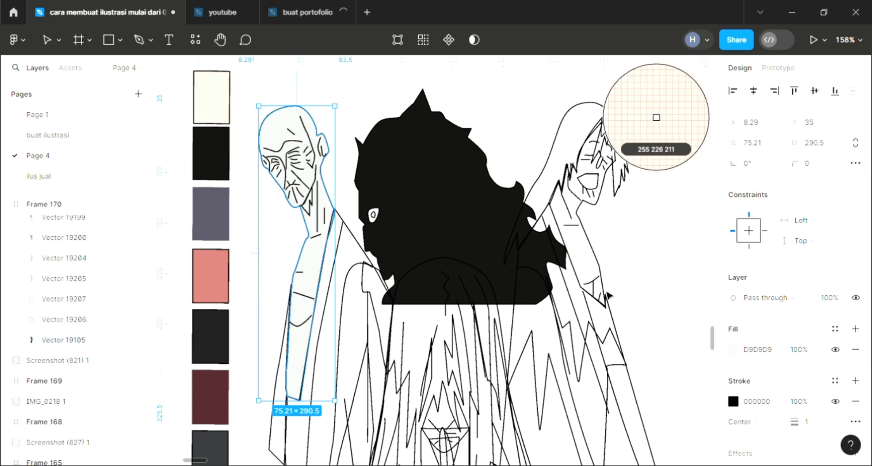
click(225, 118)
click(733, 349)
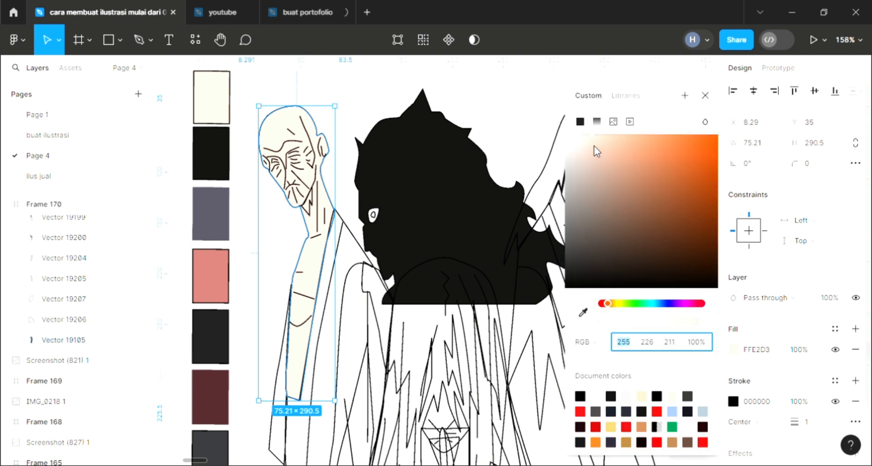
click(594, 142)
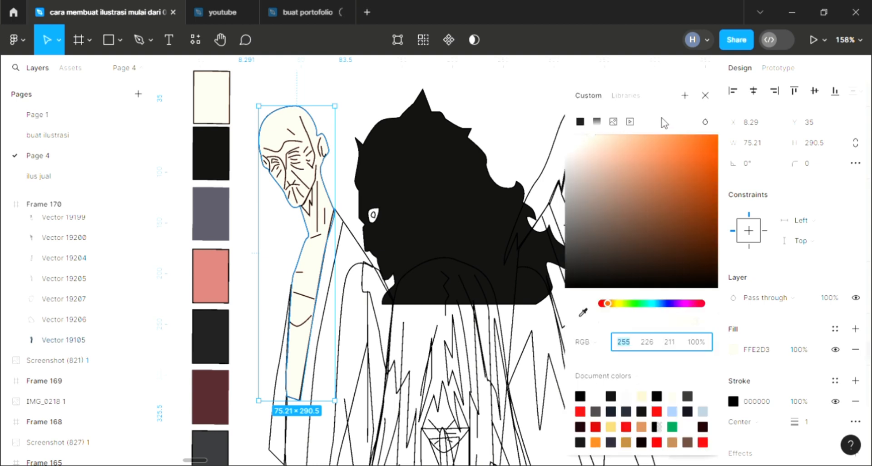
click(706, 95)
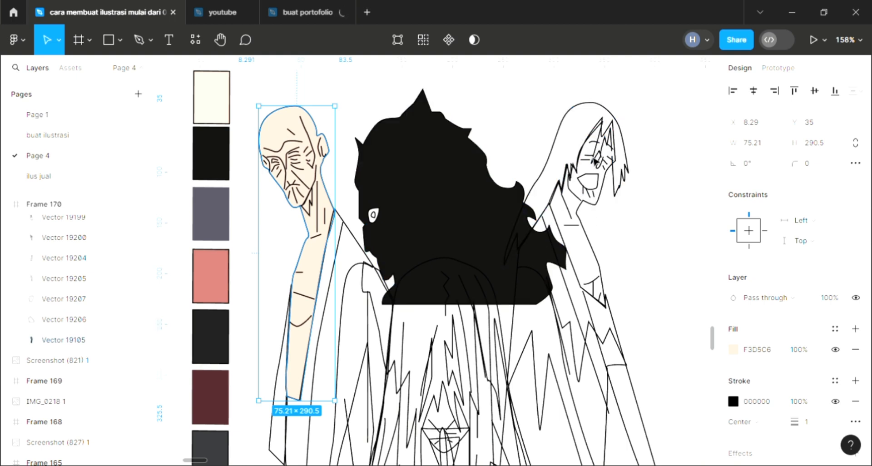
Step: Fill both pupils of the long-haired figure with the sampled black 111111
click(590, 151)
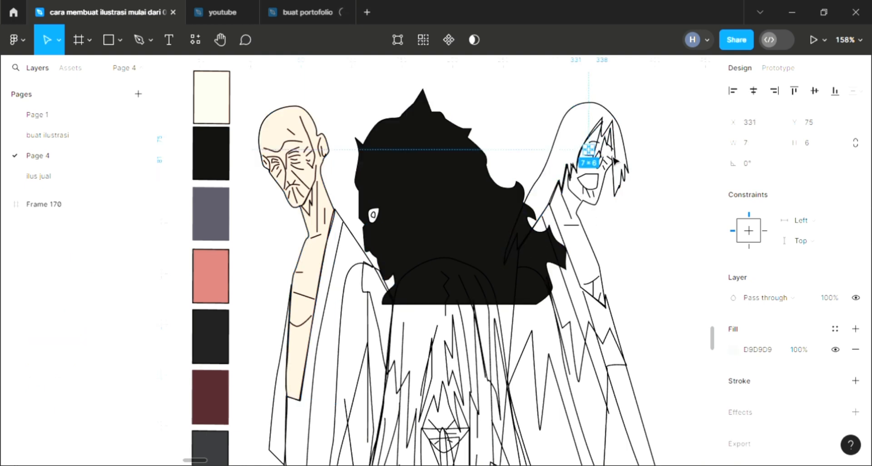
key(ctrl+alt+a)
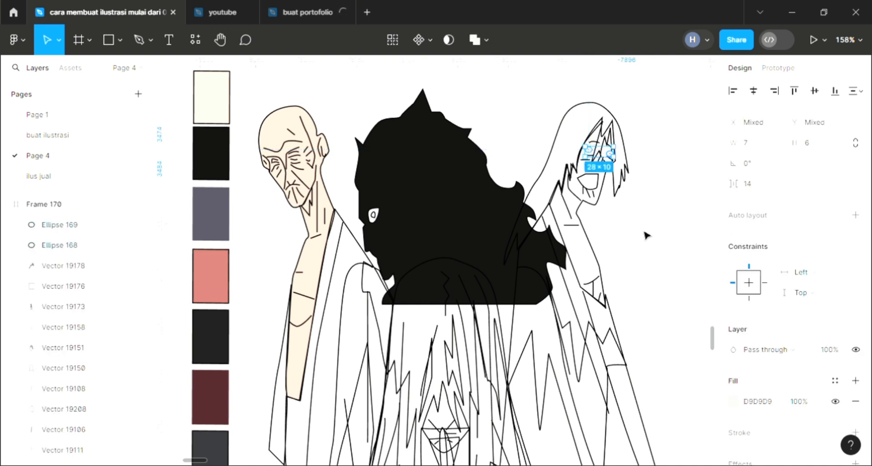
key(i)
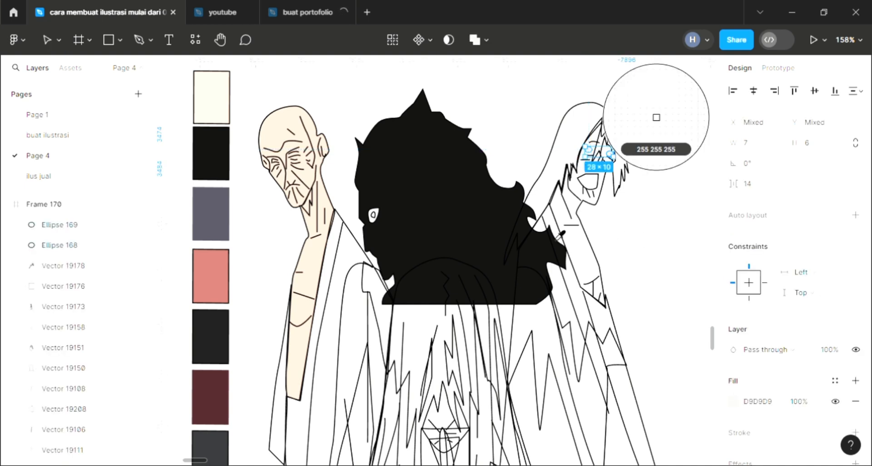
click(515, 136)
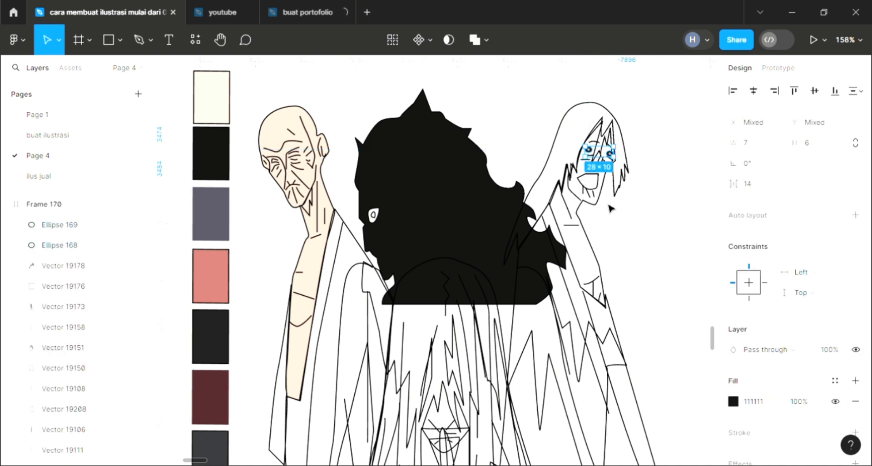
key(Escape)
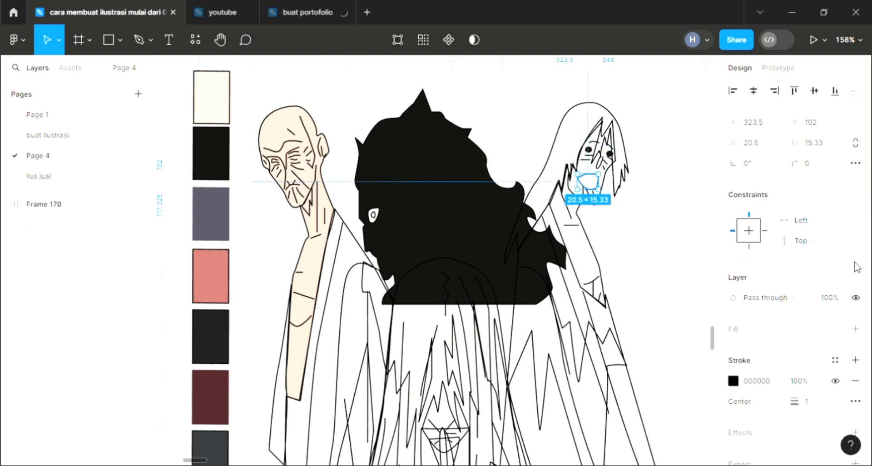
Step: Add a fill to the long-haired figure's open mouth and colour it with the sampled black of the central hair
click(855, 328)
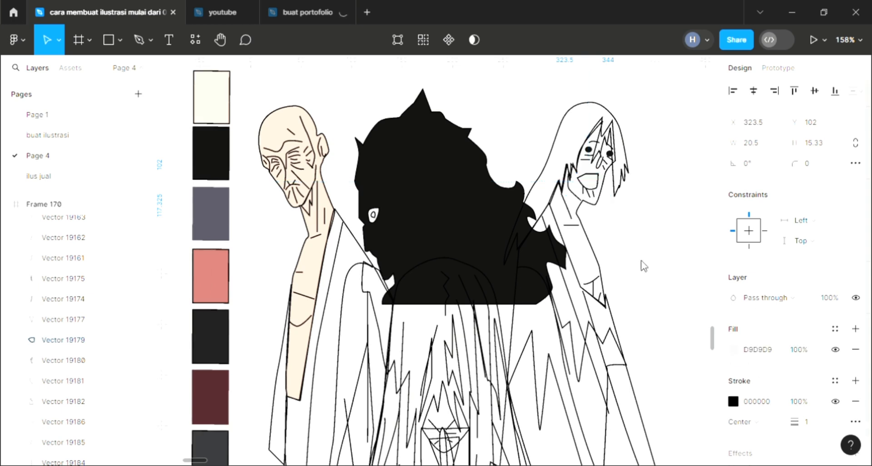
key(i)
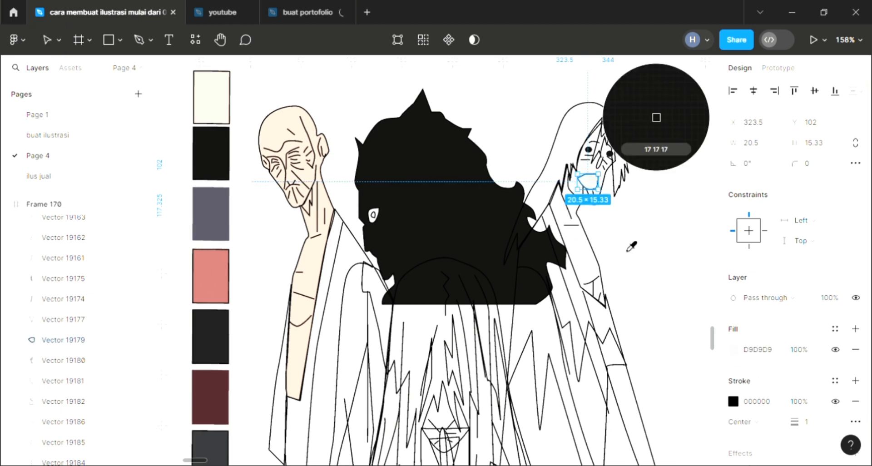
click(628, 251)
key(Escape)
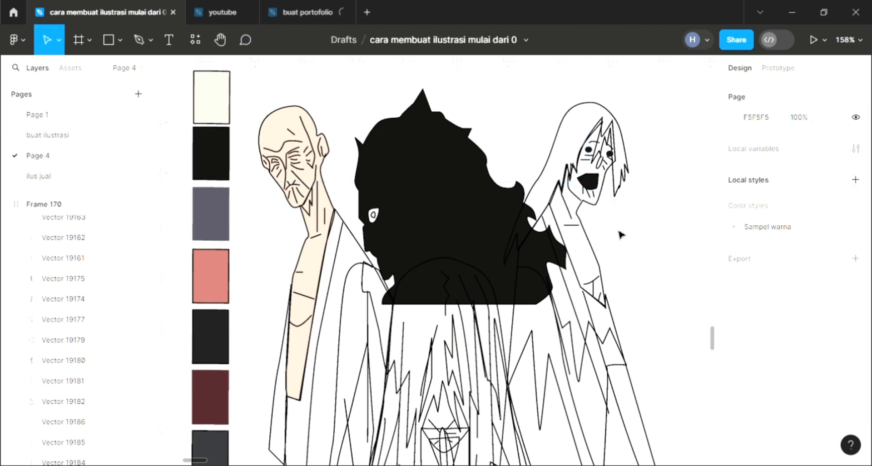
Step: Fill the long-haired figure's hair with D9D9D9 and add a second 000000 fill at 20% opacity
scroll(613, 230, up, 2)
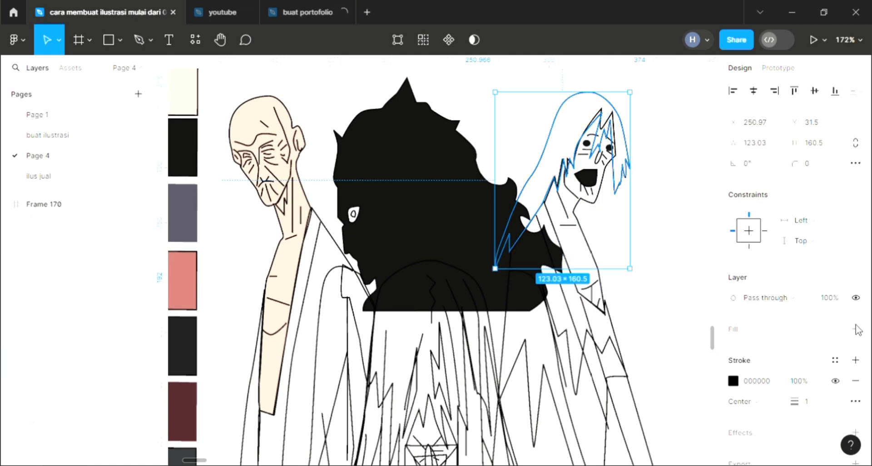
click(856, 328)
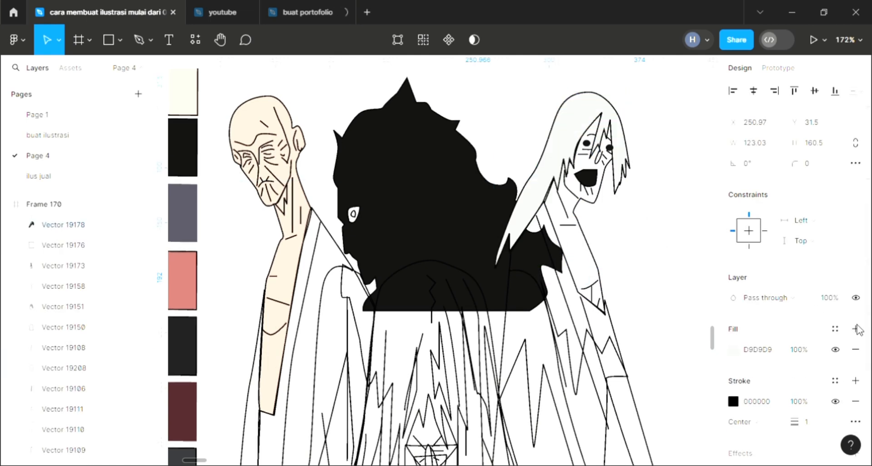
click(856, 327)
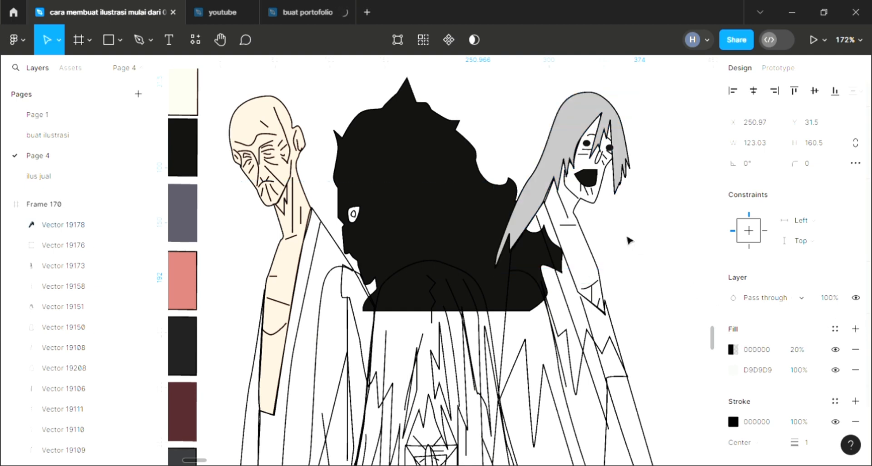
Step: Send the long-haired figure's face and chest shape behind the lines and fill it with the bald man's skin colour F3D5C6
click(589, 247)
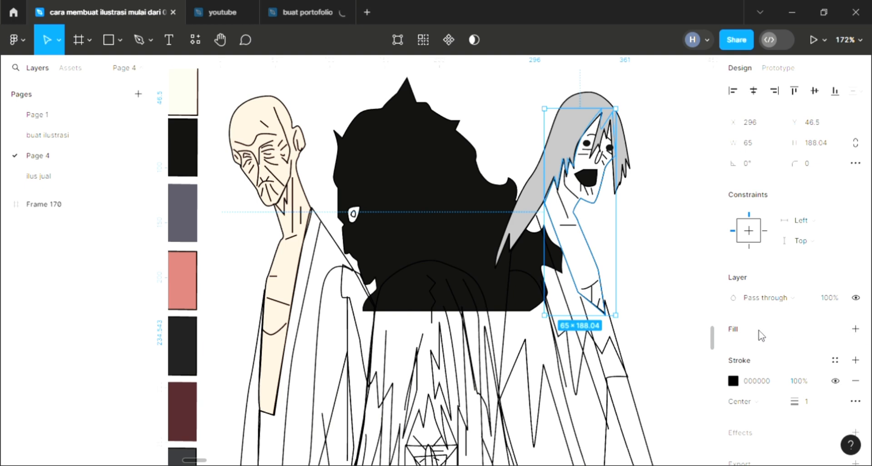
click(575, 344)
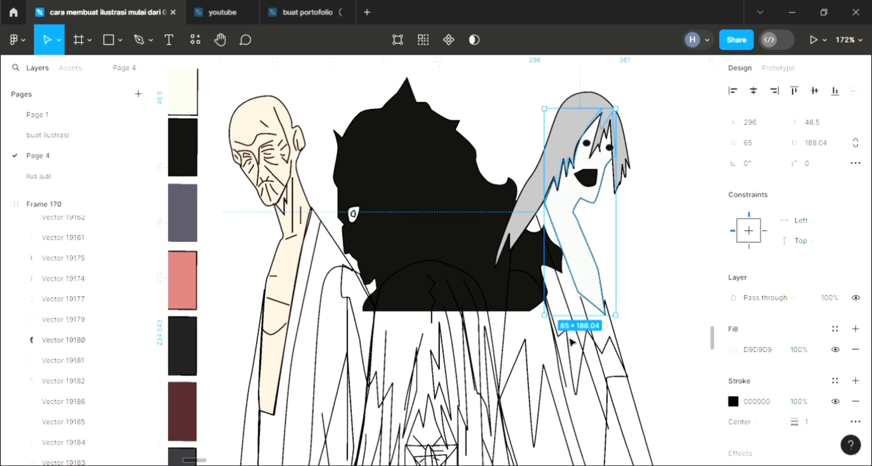
key(bracketleft)
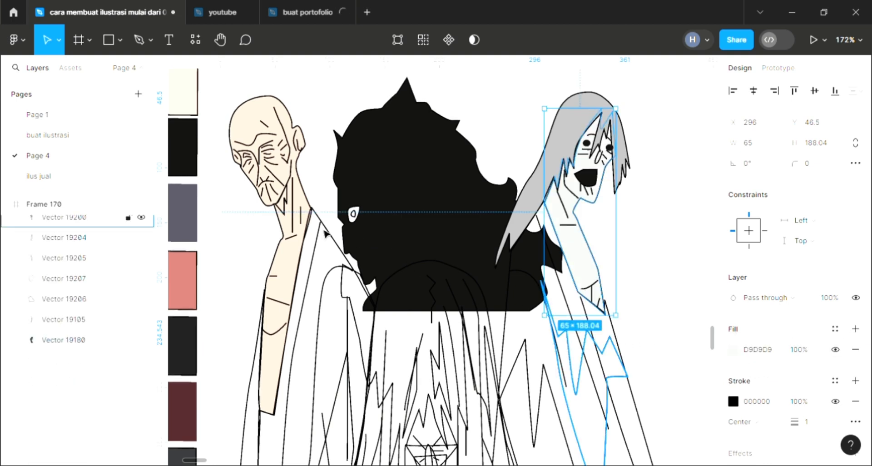
key(i)
click(296, 268)
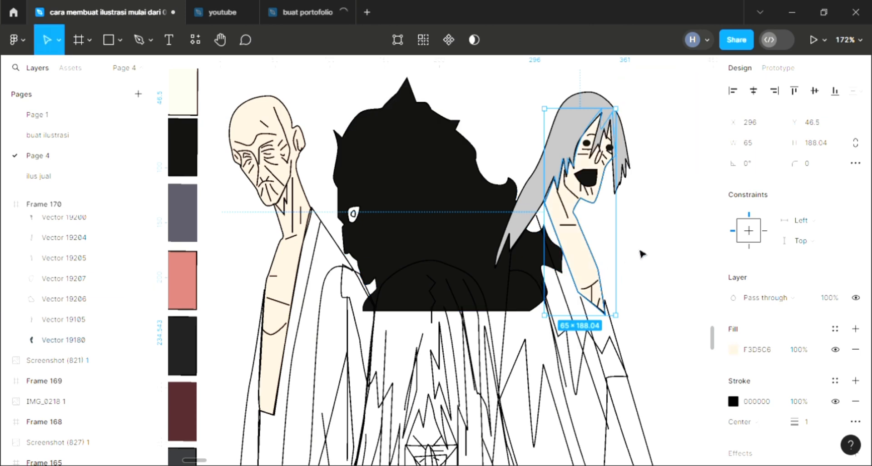
Step: Fill the small pointed shadow shape beneath the bald man's jaw with the sampled black 111111
click(619, 239)
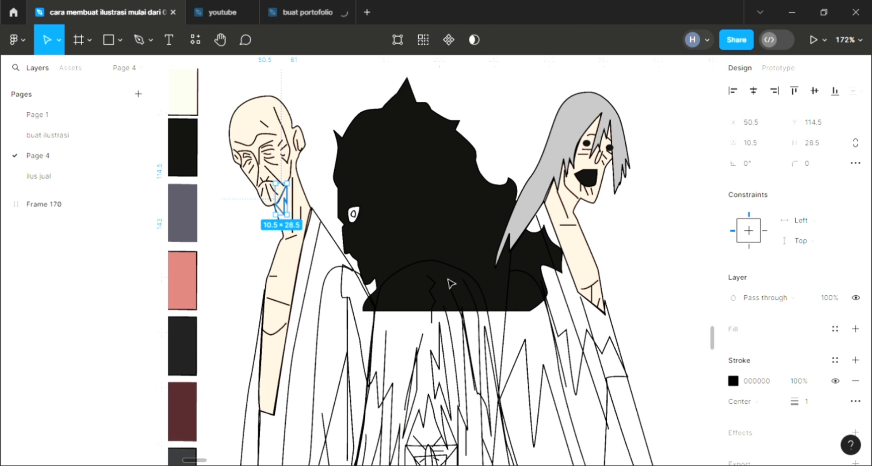
key(i)
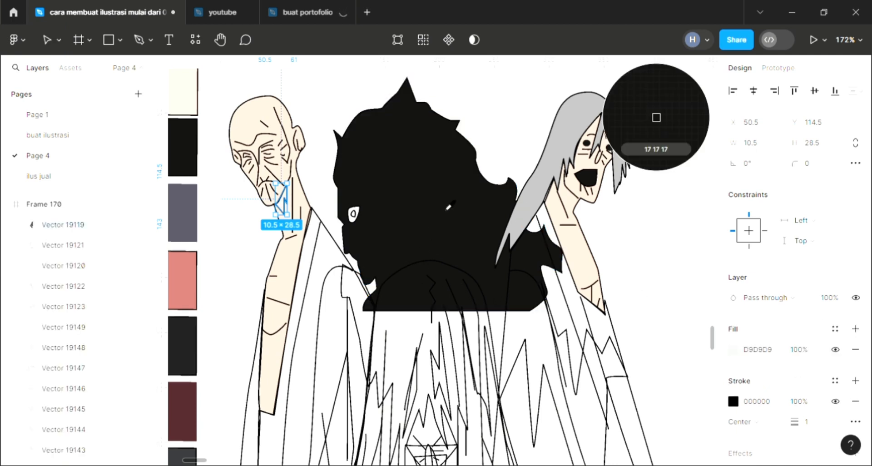
click(449, 206)
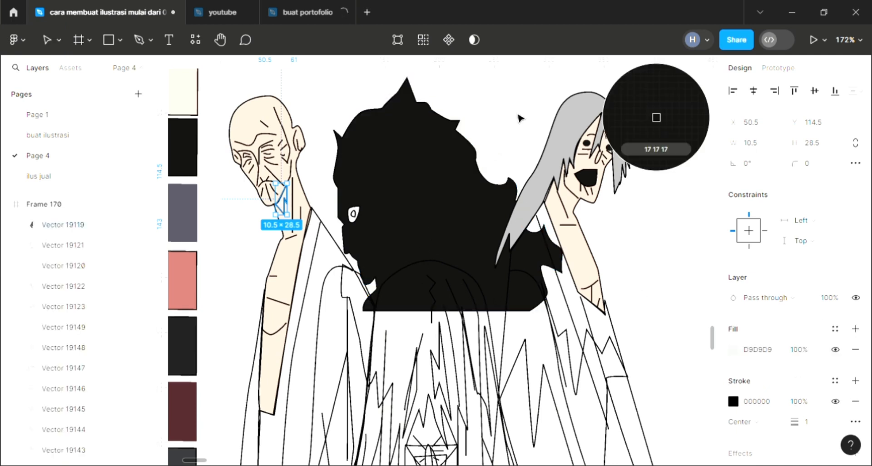
Step: Fill the bald man's main robe shape with D9D9D9 and add a second 000000 fill at 20% opacity
click(517, 160)
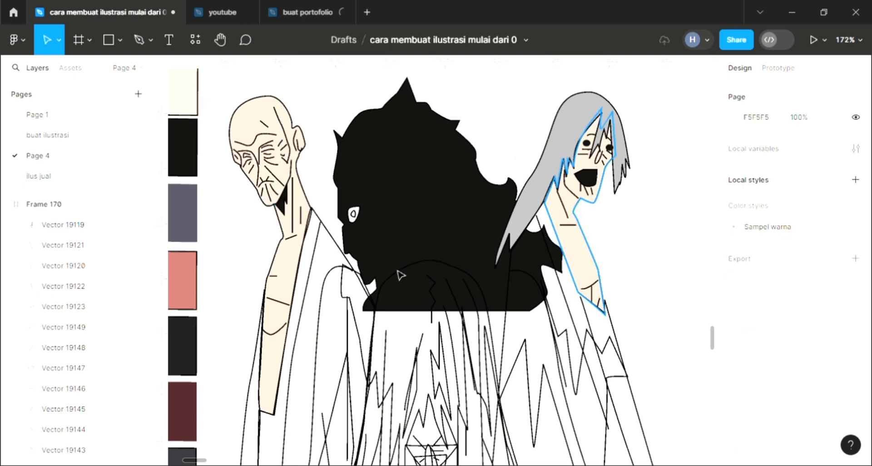
scroll(400, 275, down, 3)
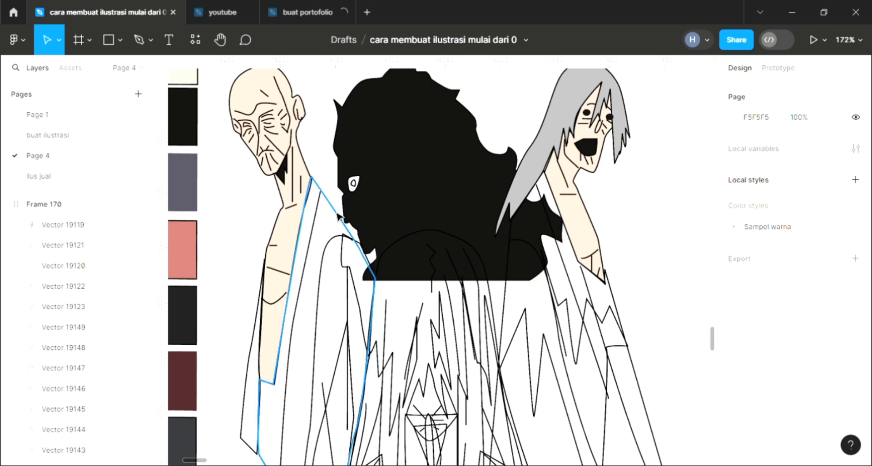
click(372, 280)
scroll(630, 336, down, 2)
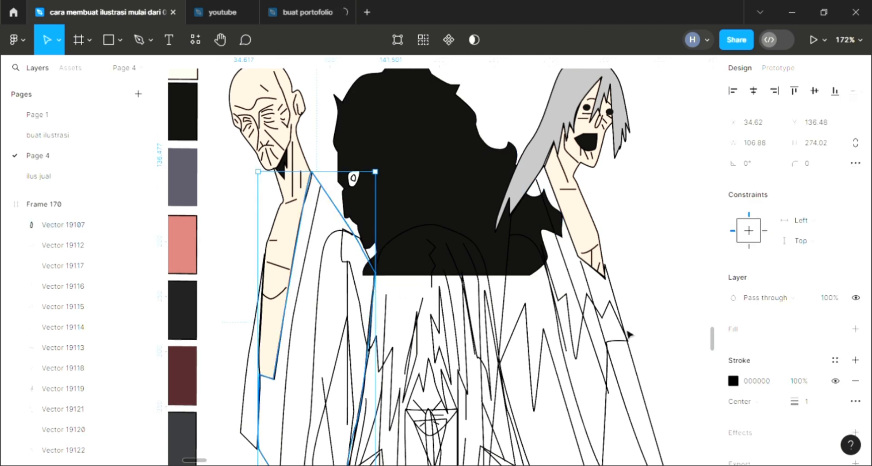
click(855, 329)
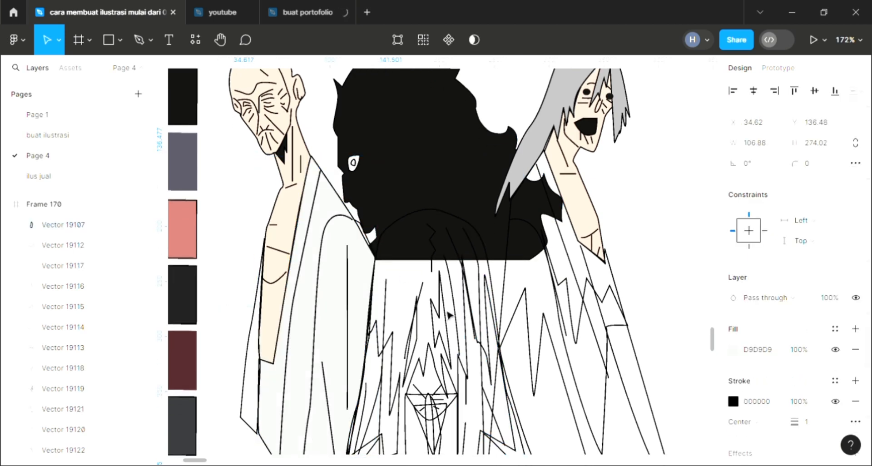
scroll(435, 314, up, 2)
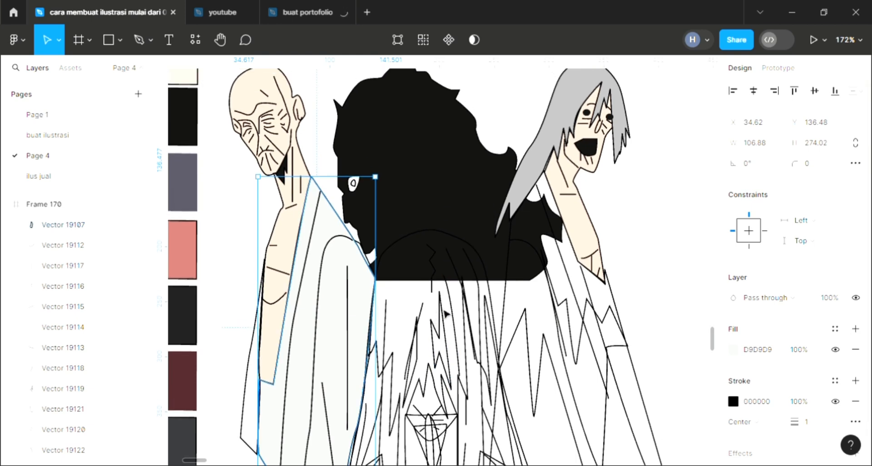
click(855, 329)
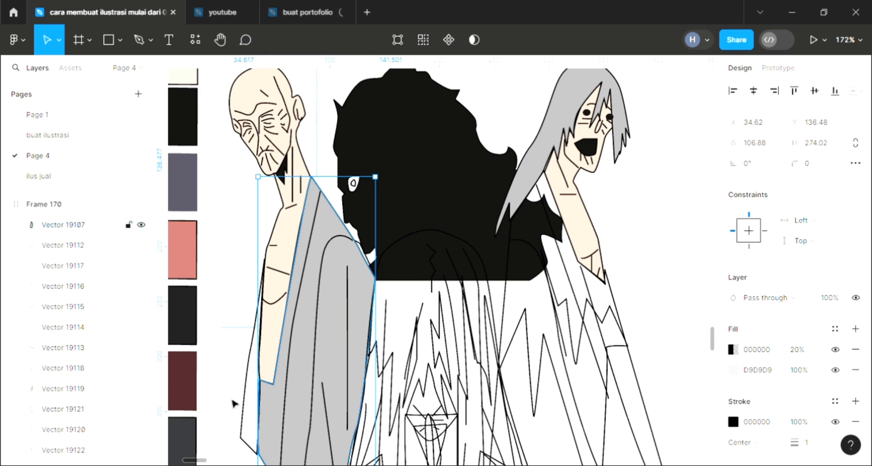
Step: Add a fill to the narrow robe strip behind the bald man's arm and colour it with the black 111111 sampled from the central hair
click(248, 411)
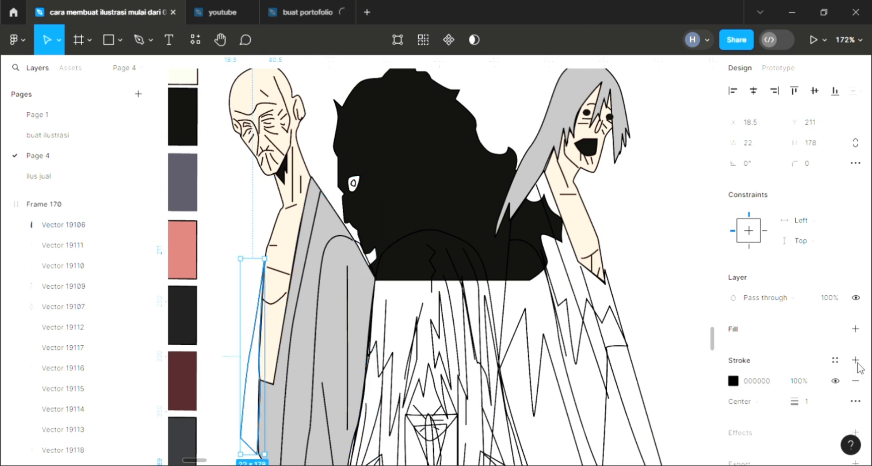
click(855, 329)
click(460, 243)
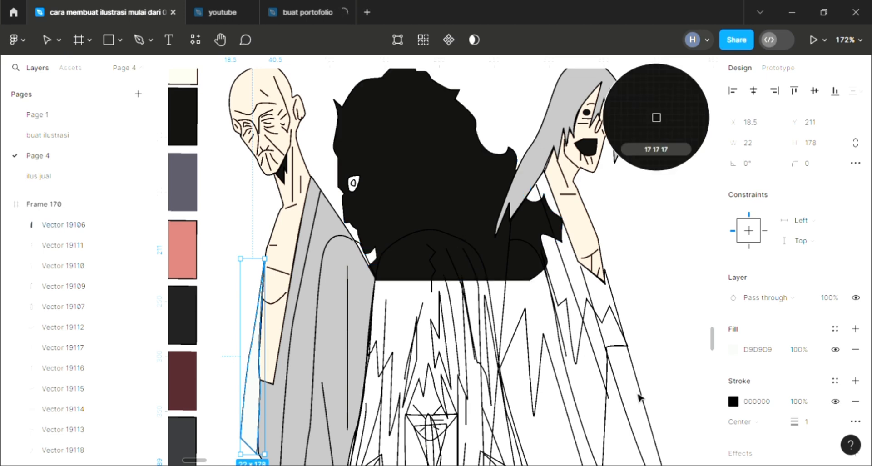
Step: Fill the long-haired figure's robe with D9D9D9 plus 000000 at 20% opacity and send it behind the other shapes
click(649, 404)
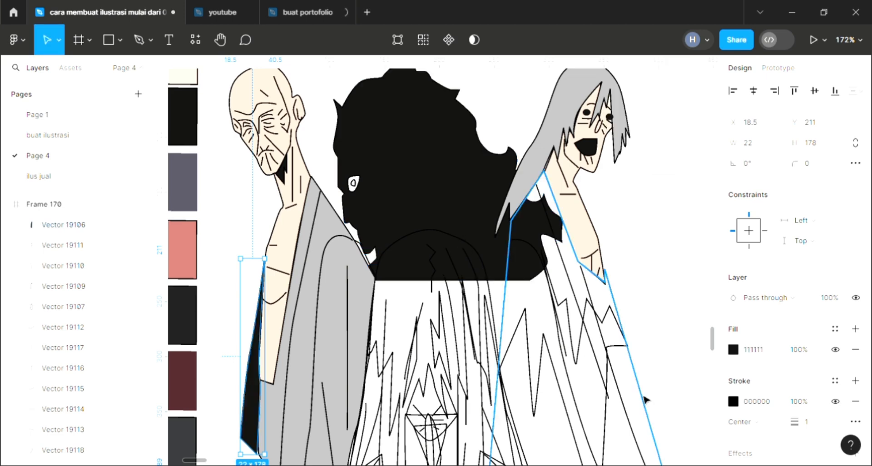
click(856, 329)
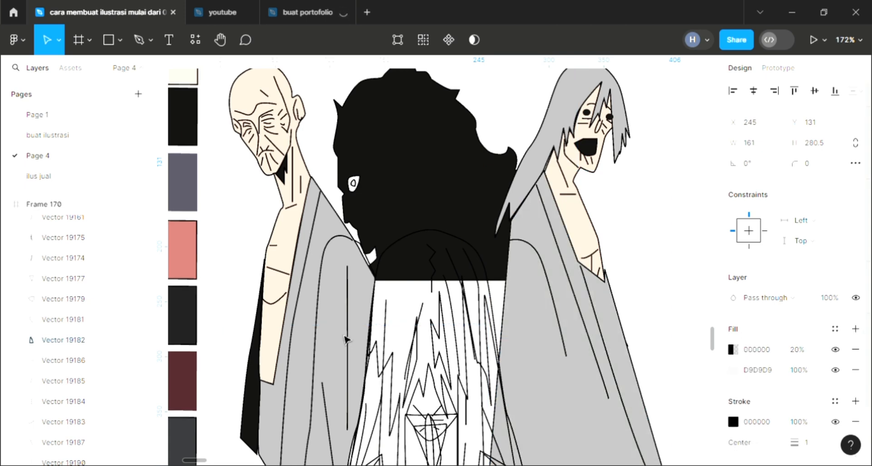
key([)
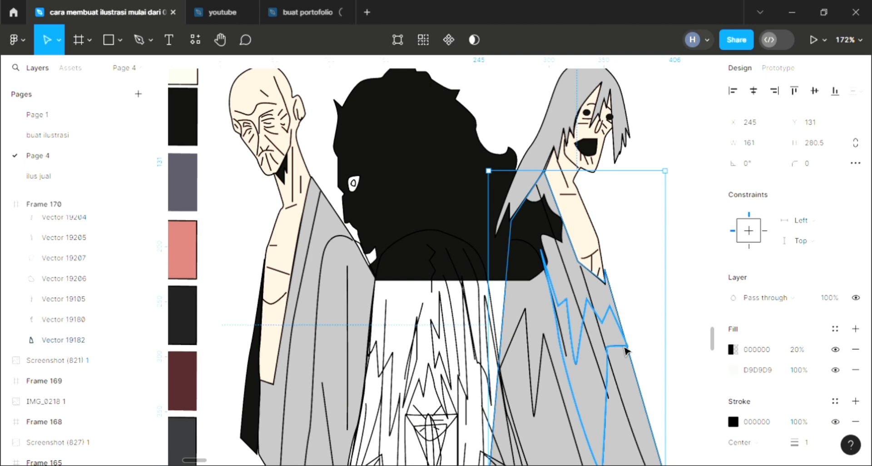
Step: Fill the two jagged shadow shapes on the long-haired figure's robe with the sampled black 111111
click(607, 344)
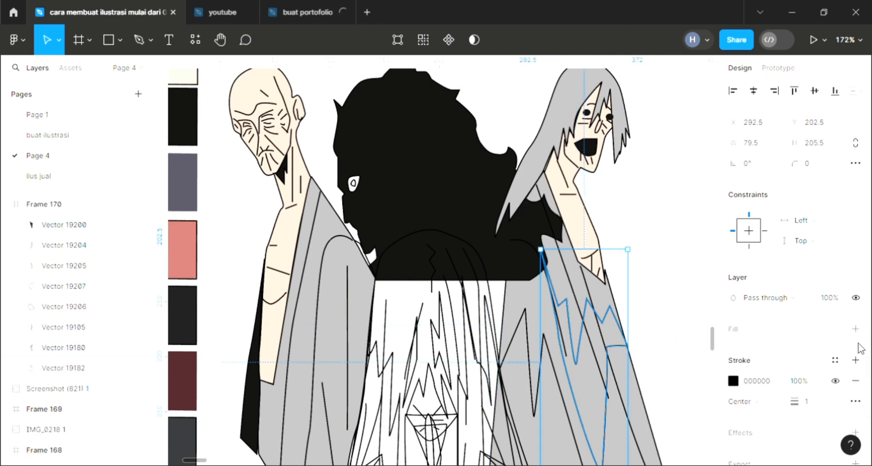
click(856, 329)
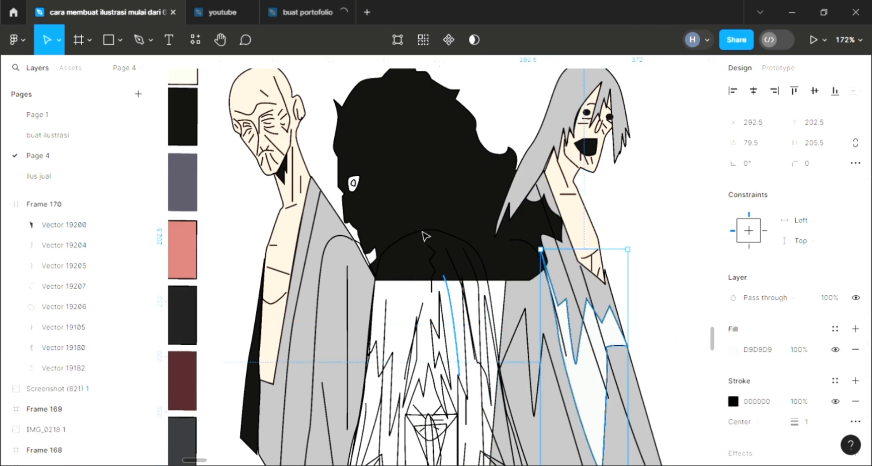
key(i)
click(656, 118)
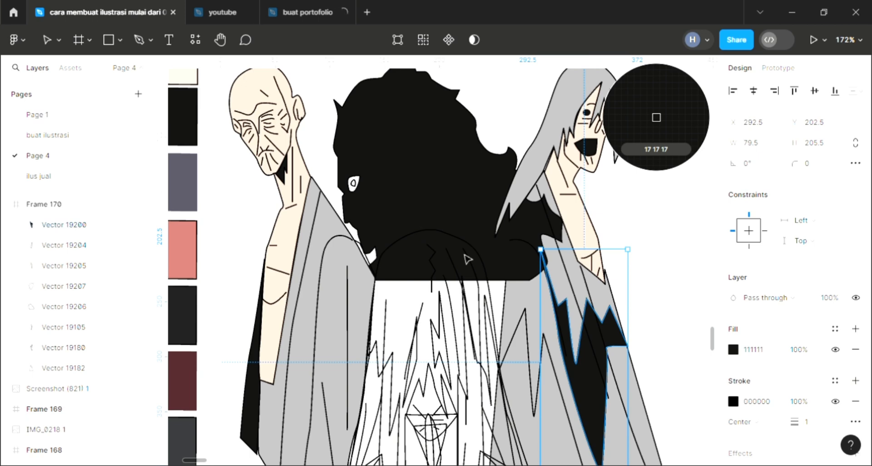
click(534, 400)
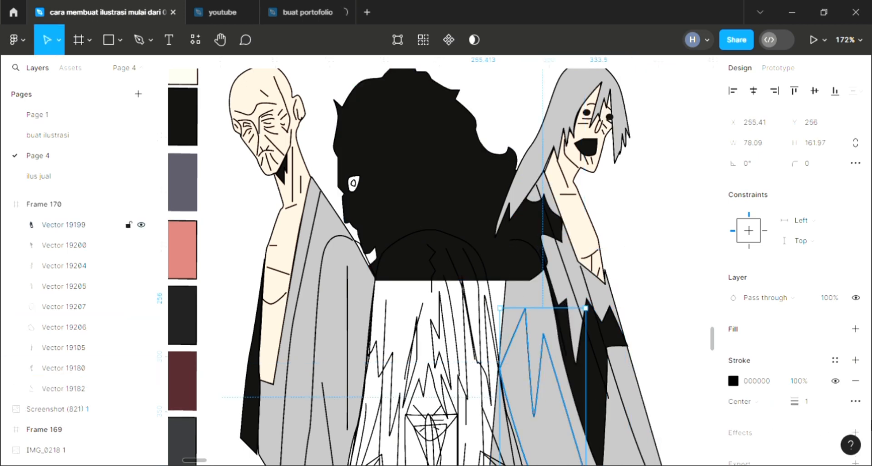
click(855, 329)
key(i)
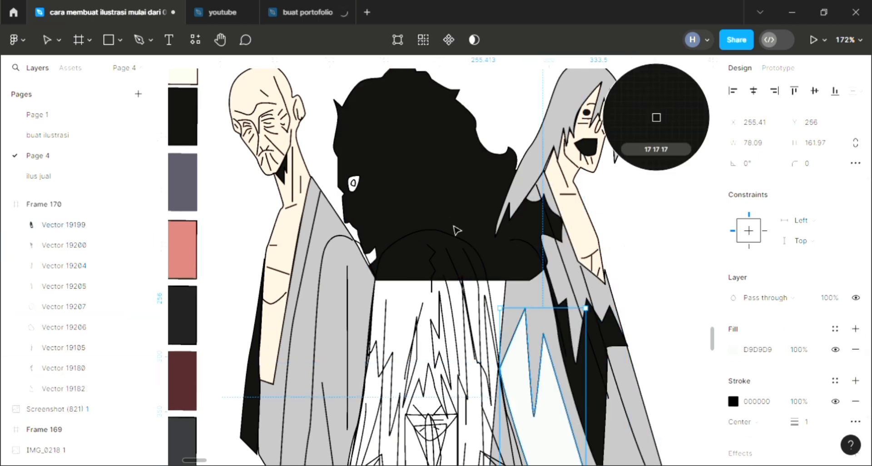
click(458, 230)
Step: Fill the central figure's robe with D9D9D9 plus 000000 at 20% opacity and send it behind its fold lines
scroll(608, 300, down, 3)
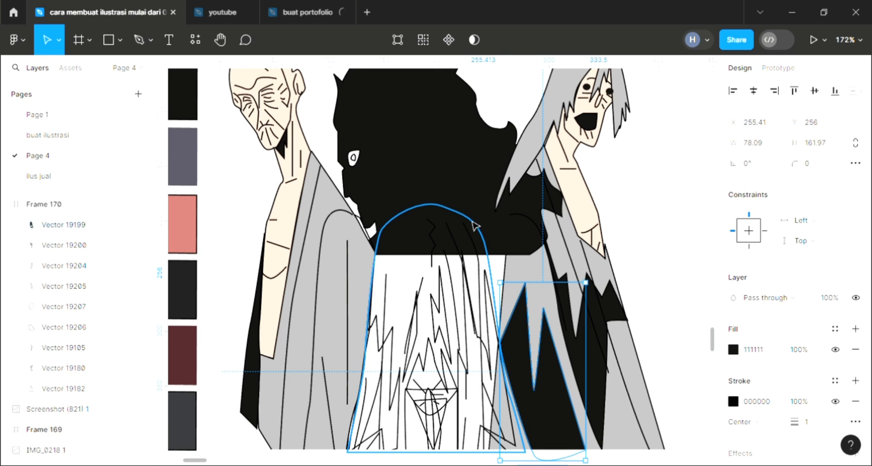
click(495, 281)
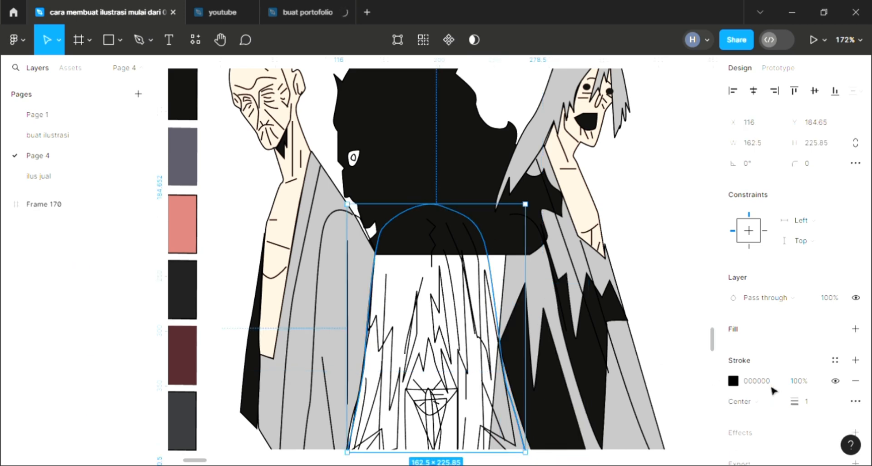
click(856, 330)
click(856, 330)
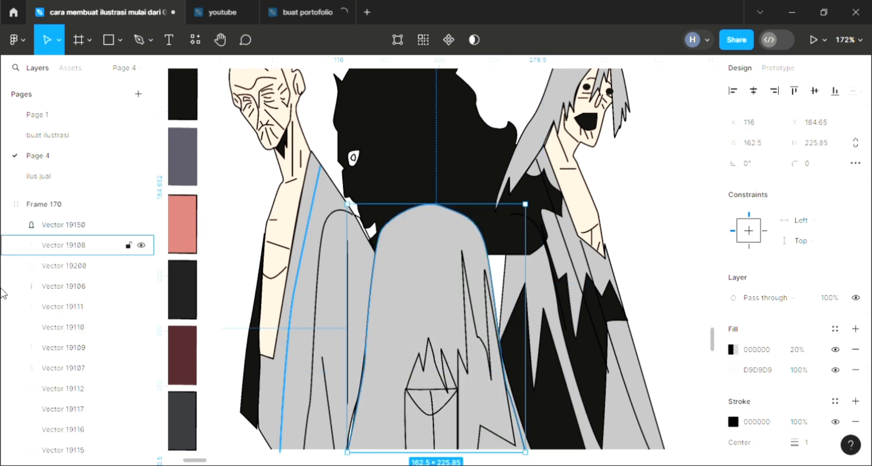
key([)
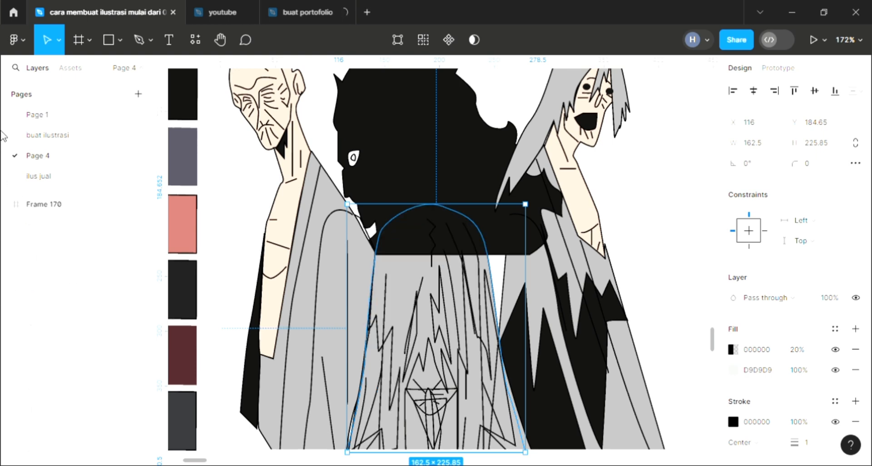
Step: Send the central figure's black hair shape to the back, behind all the robes, and clear the selection
click(460, 149)
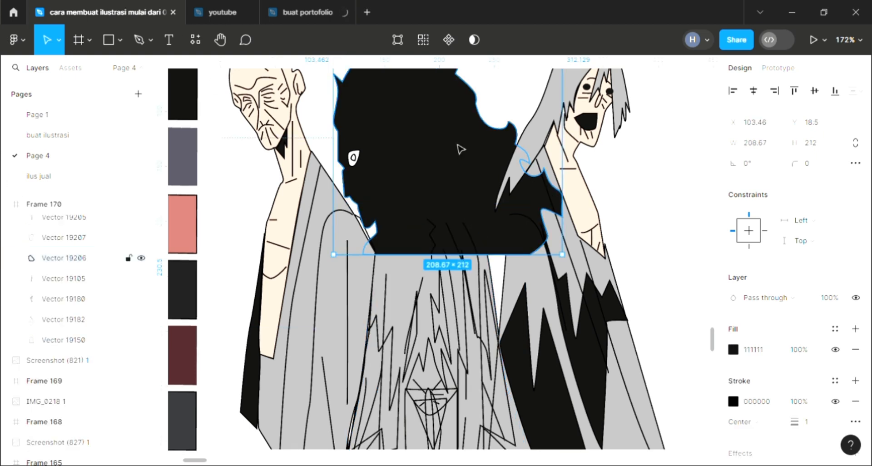
key([)
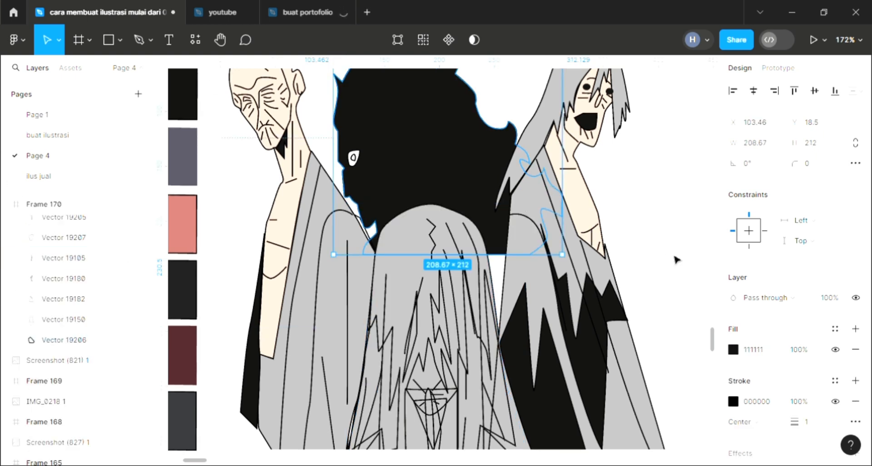
scroll(682, 237, down, 1)
key(Escape)
scroll(447, 364, up, 3)
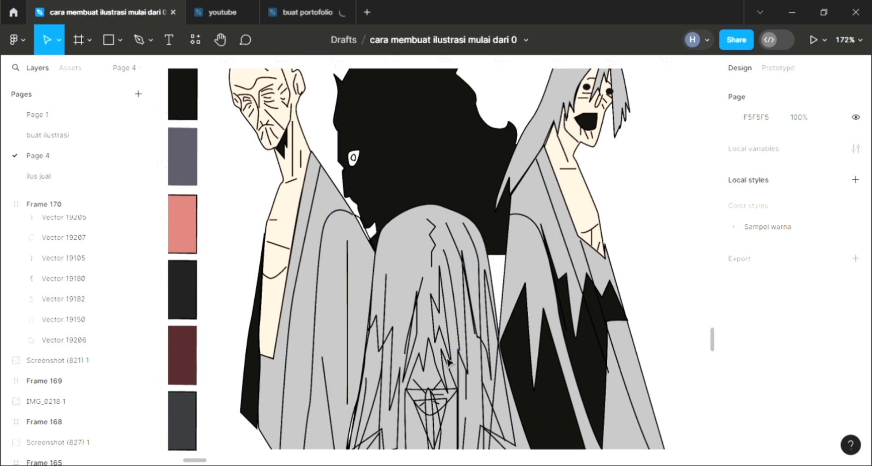
Step: Shade the zigzag fold at the middle of the central robe with a D9D9D9 fill and two 000000 fills at 20% opacity
scroll(449, 361, down, 1)
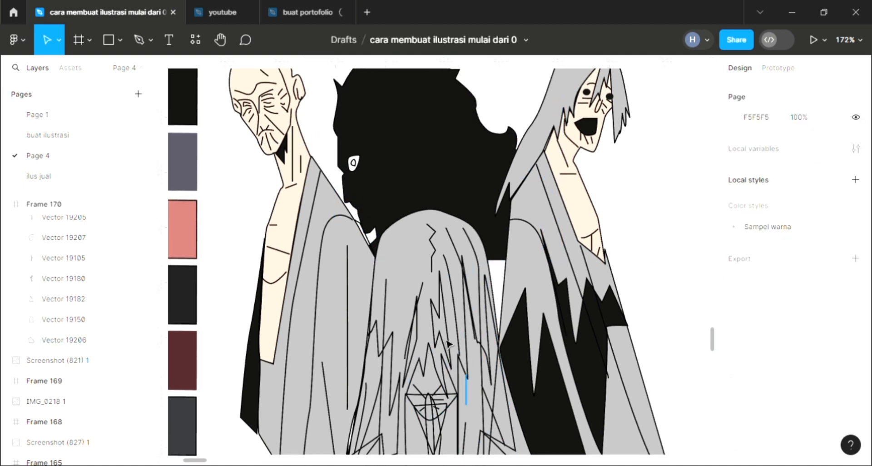
click(854, 329)
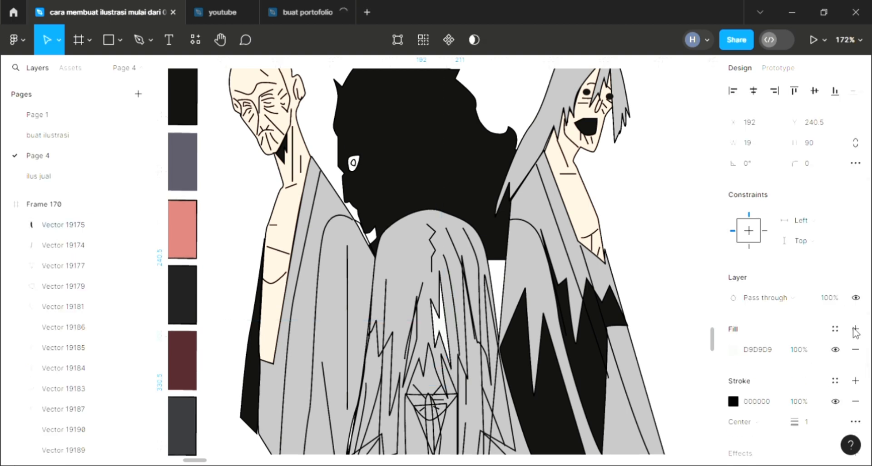
click(854, 329)
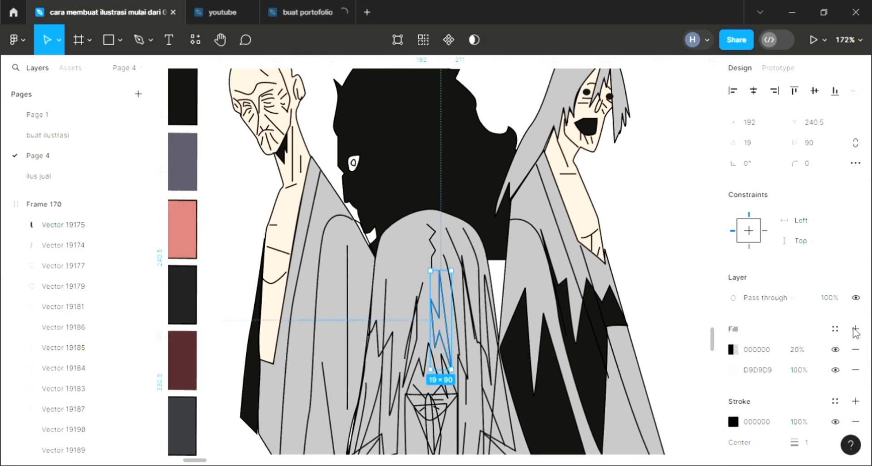
click(855, 329)
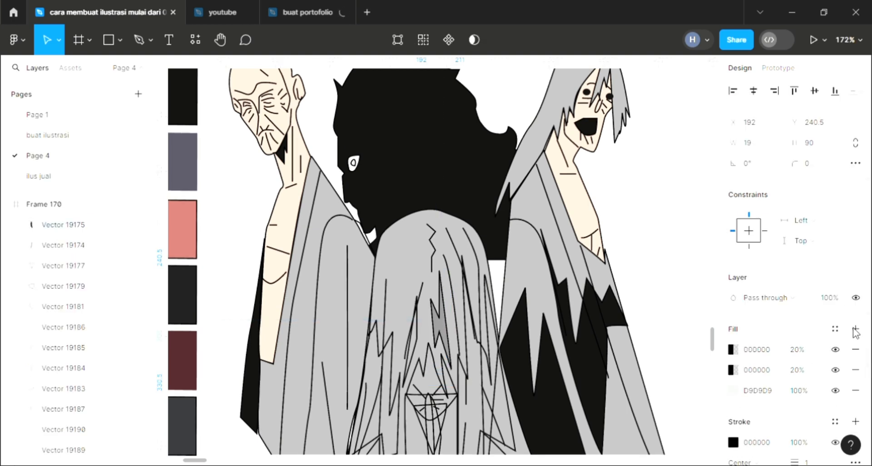
Step: Shade the thin pointed fold left of the central zigzag with a D9D9D9 fill and two 000000 fills at 20% opacity
click(420, 346)
click(411, 358)
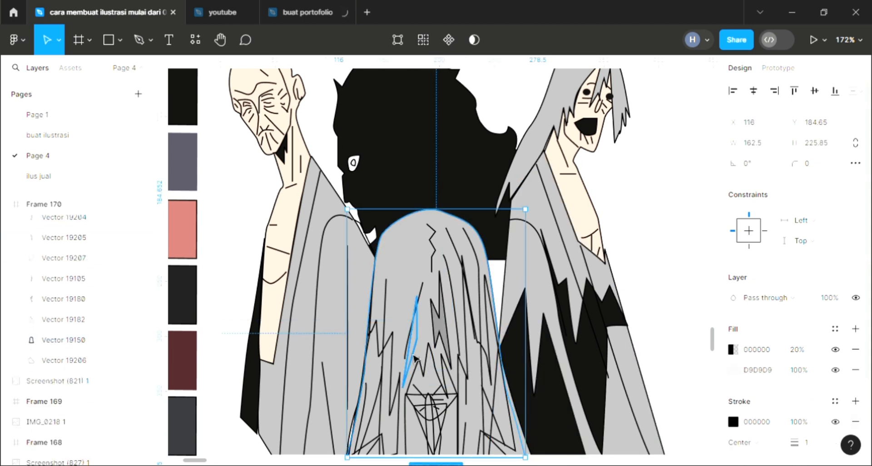
click(855, 329)
click(856, 329)
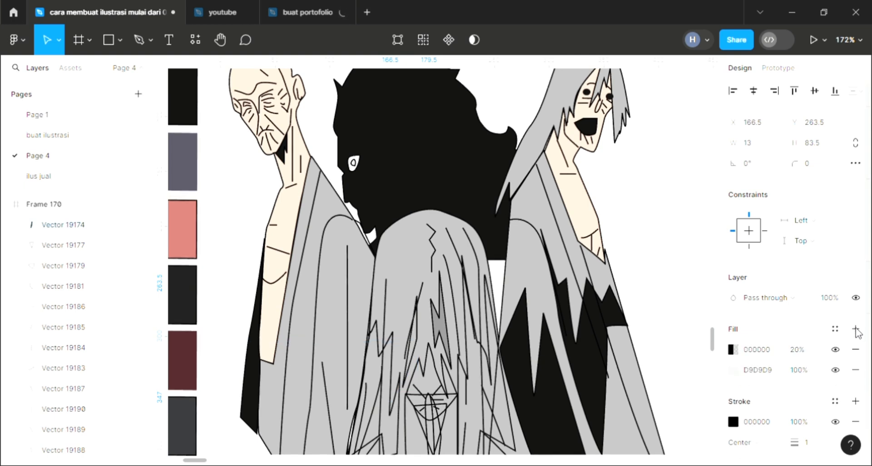
click(856, 329)
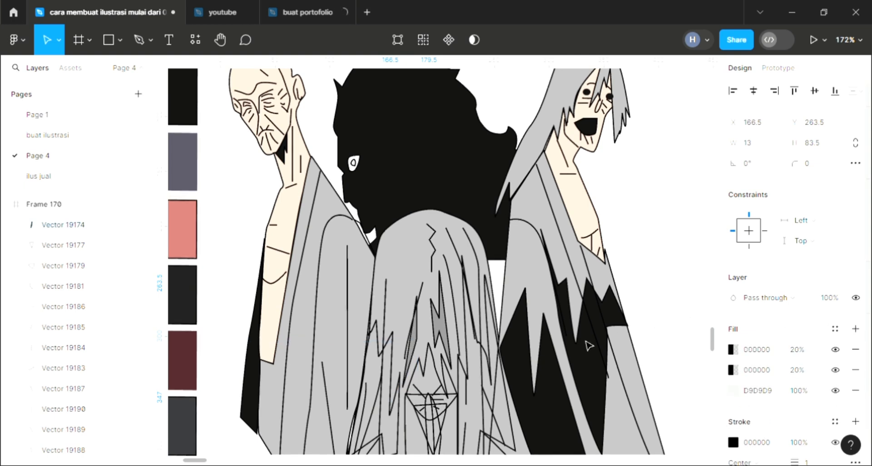
Step: Shade the large jagged fold on the central robe's right side with a D9D9D9 fill and two 000000 fills at 20% opacity
click(493, 325)
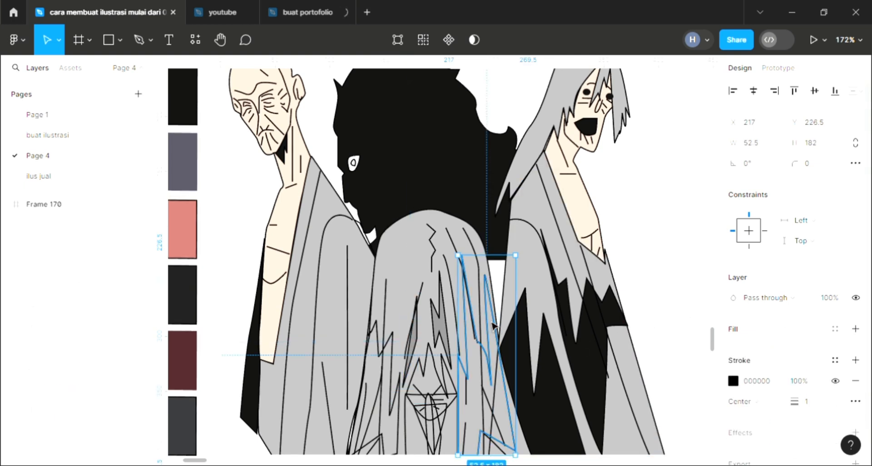
click(855, 329)
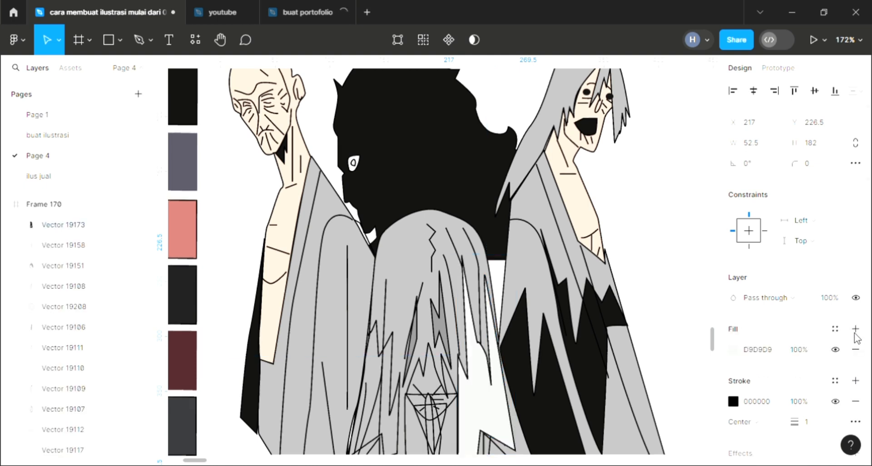
click(855, 335)
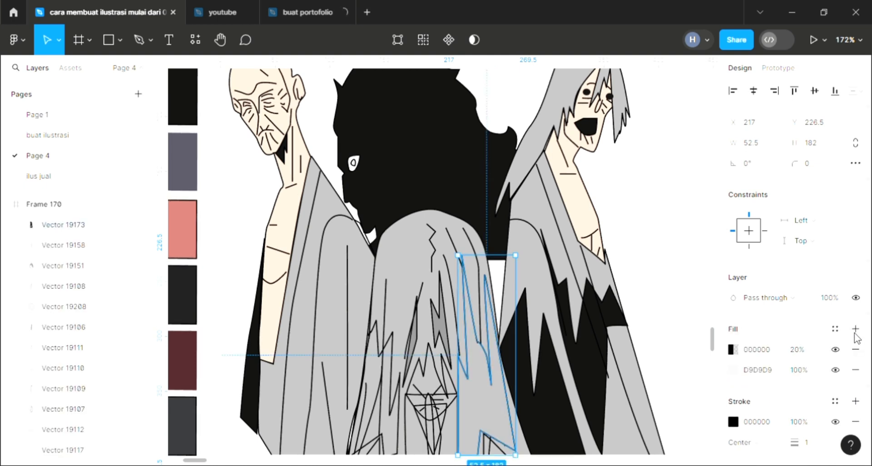
click(856, 333)
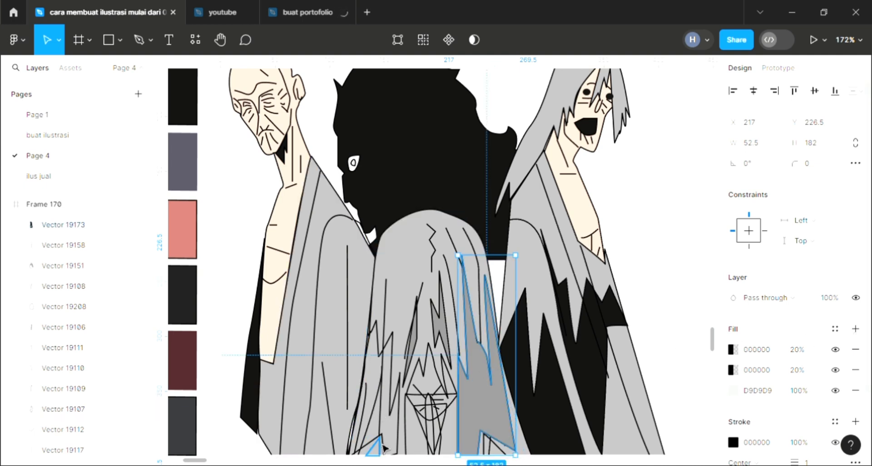
Step: Fill the jagged fold on the central robe's left side with the darker grey sampled from the matching right-hand fold
click(395, 411)
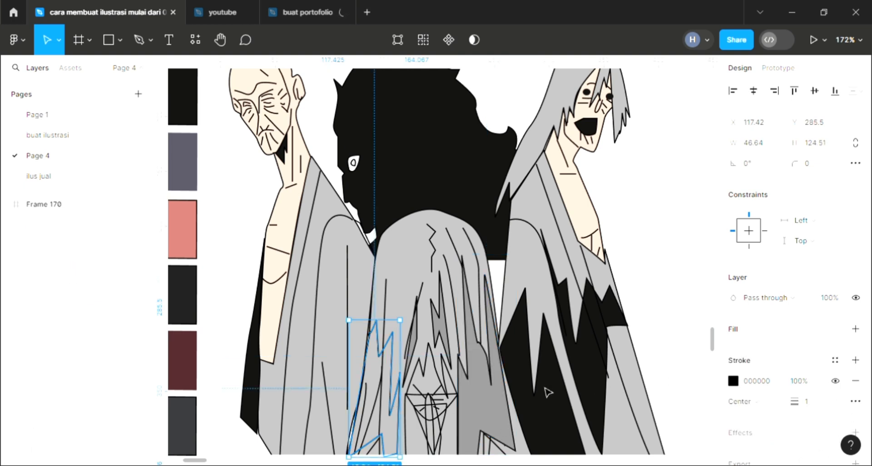
click(855, 329)
key(i)
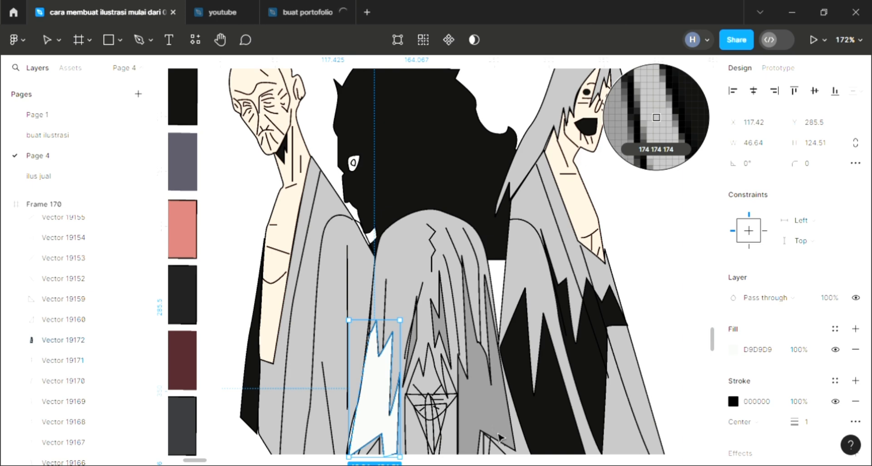
click(656, 118)
click(493, 456)
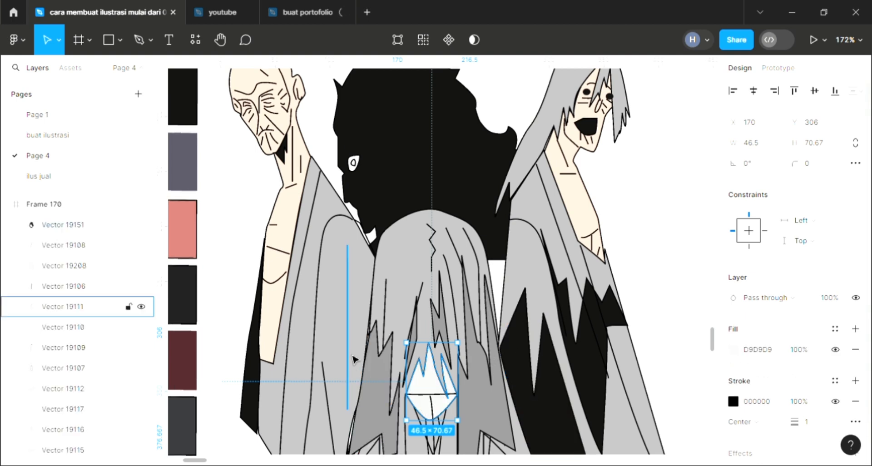
Step: Fill the central figure's pointed face shape with skin tone F3D5C6 sampled from the old man's arm and send it to the back
key(i)
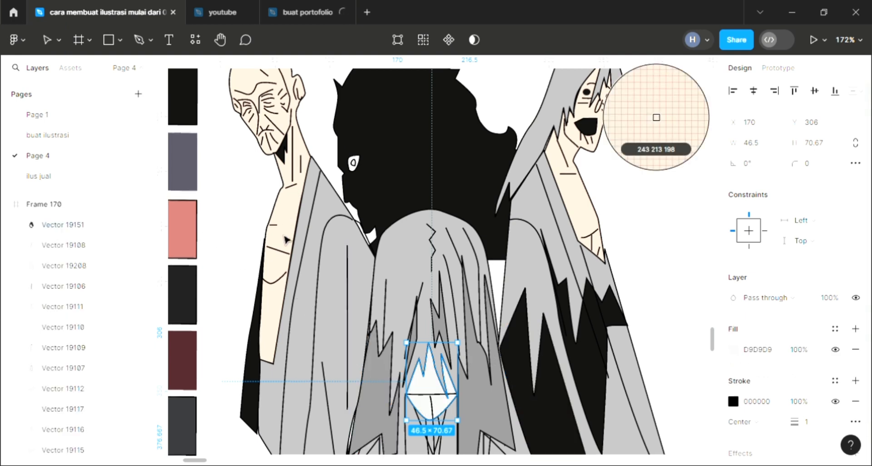
click(273, 332)
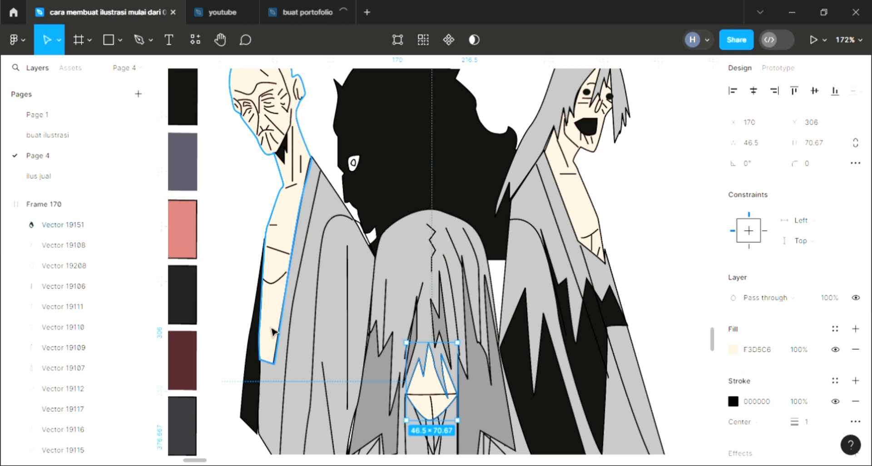
key([)
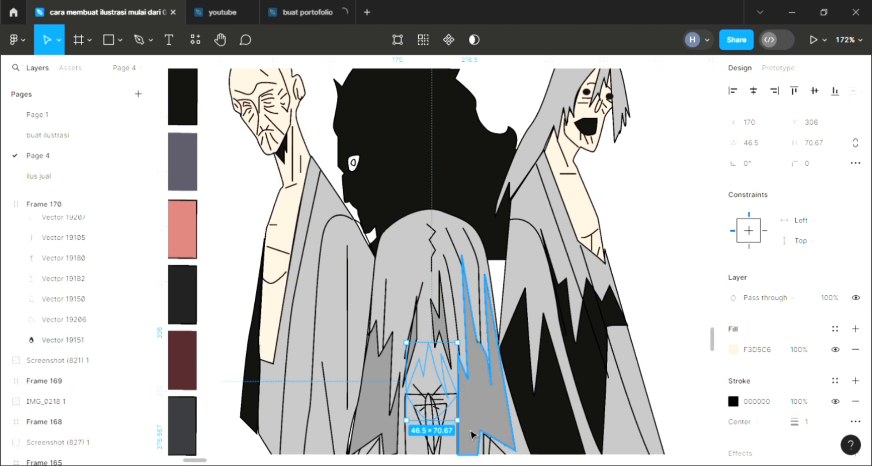
Step: Send the central figure's robe to the back, then the large black hair shape behind it
click(399, 230)
key([)
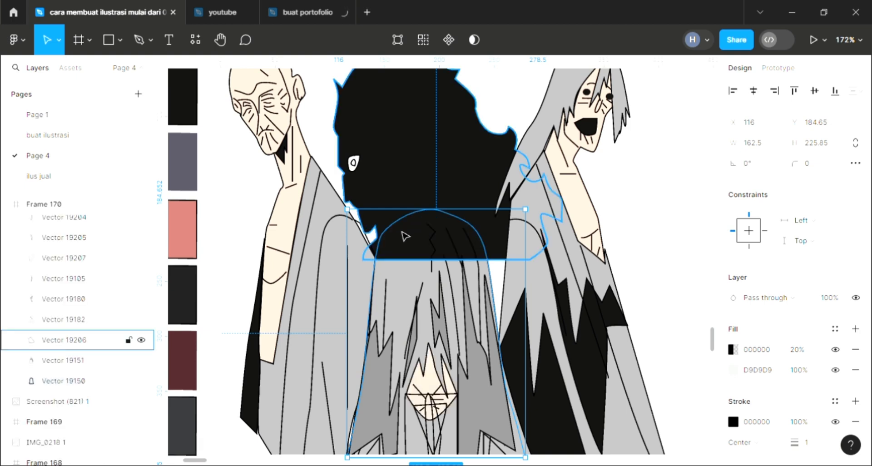
click(452, 160)
key([)
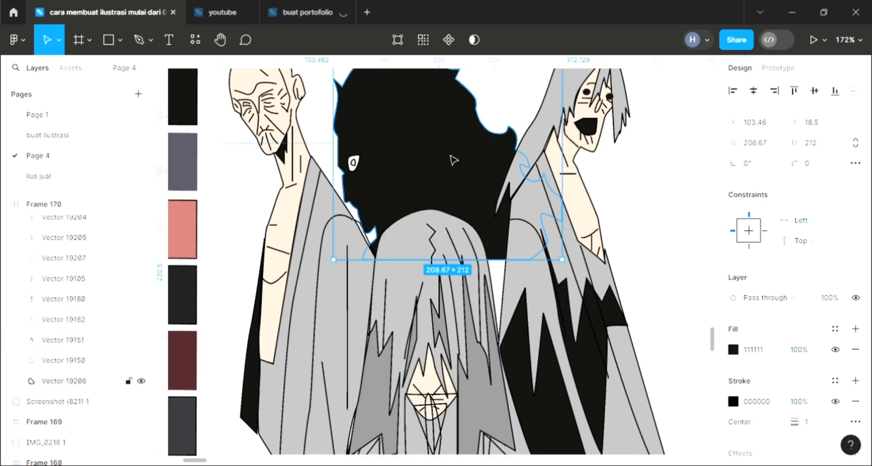
Step: Fill the narrow tongue shape below the central face with bright red EF6458, starting from the palette's pink, and clear the selection
click(434, 411)
click(855, 329)
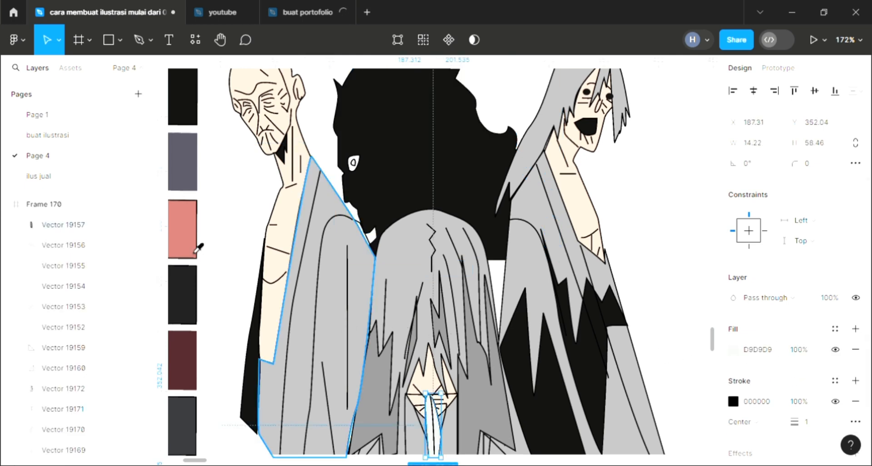
key(i)
click(194, 229)
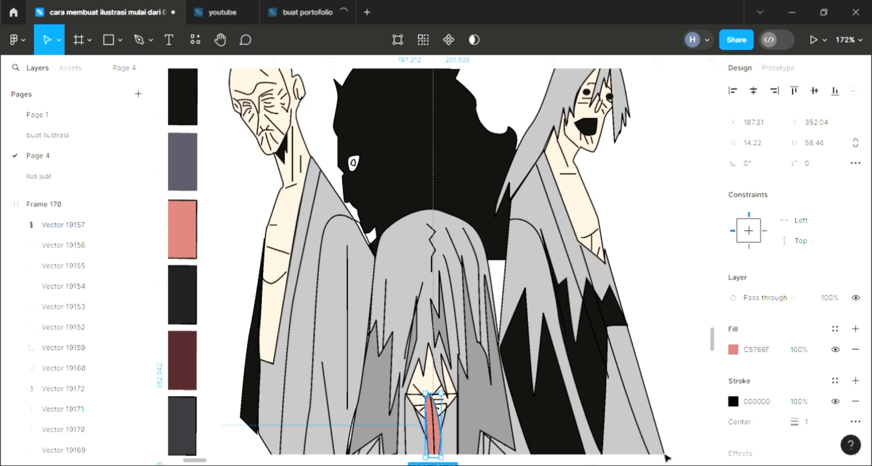
click(733, 349)
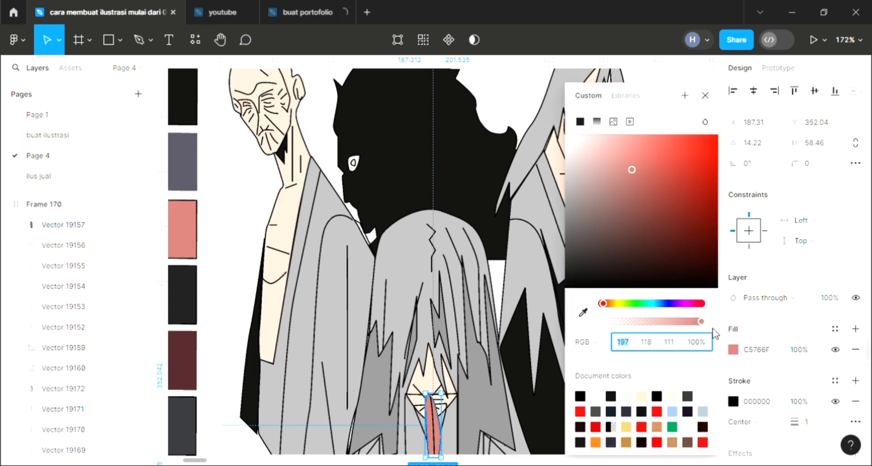
drag(662, 145, 710, 138)
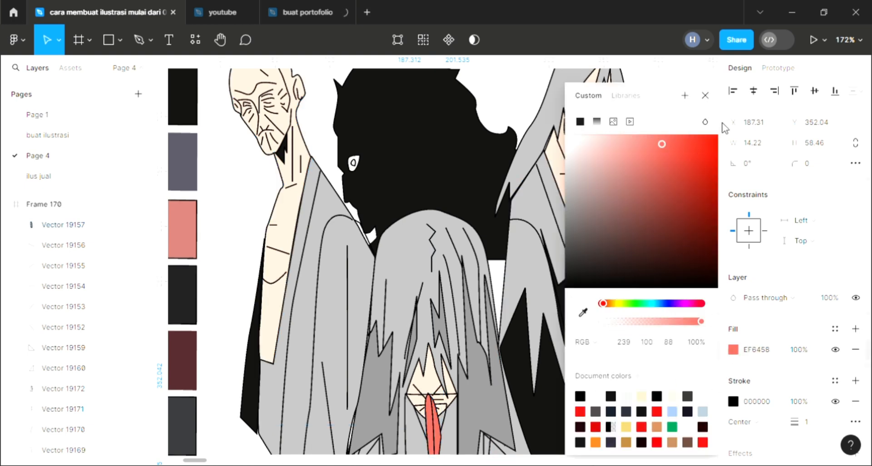
click(705, 96)
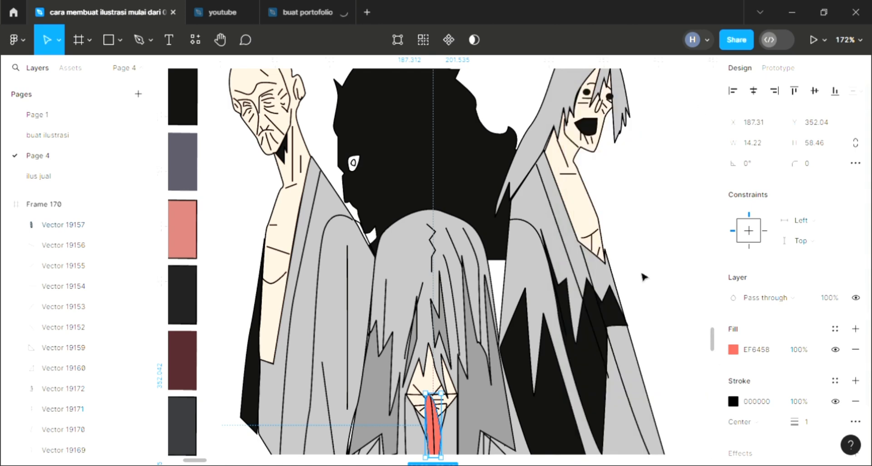
key(Escape)
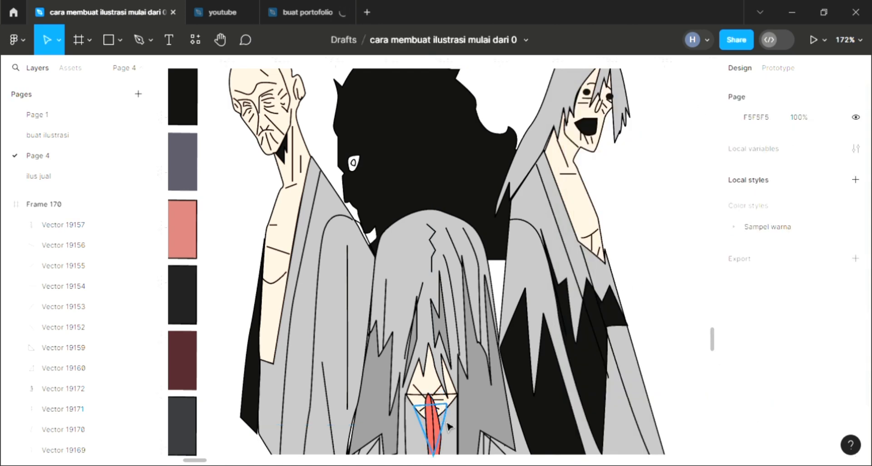
Step: Fill the triangular open mouth behind the tongue with 201E1F sampled from the dark palette swatch and clear the selection
click(430, 421)
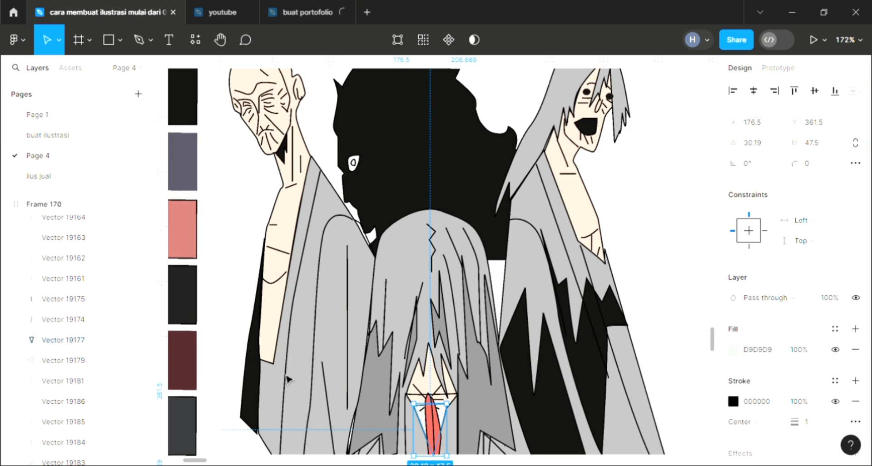
key(i)
click(205, 309)
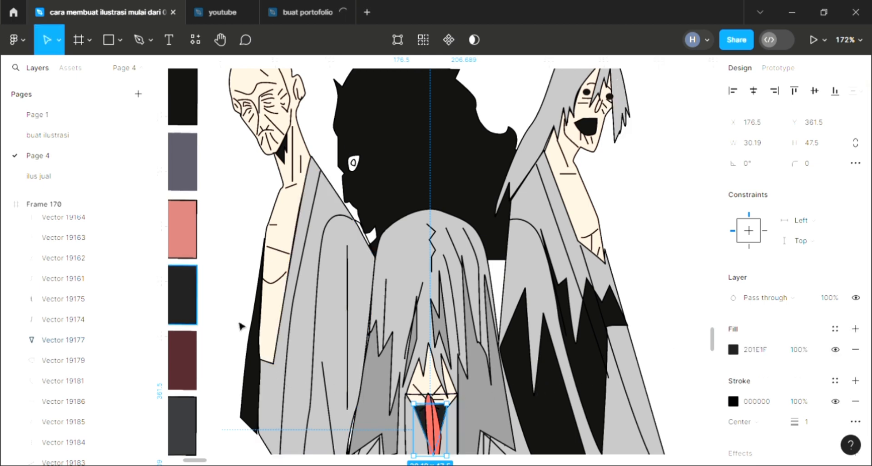
key(Escape)
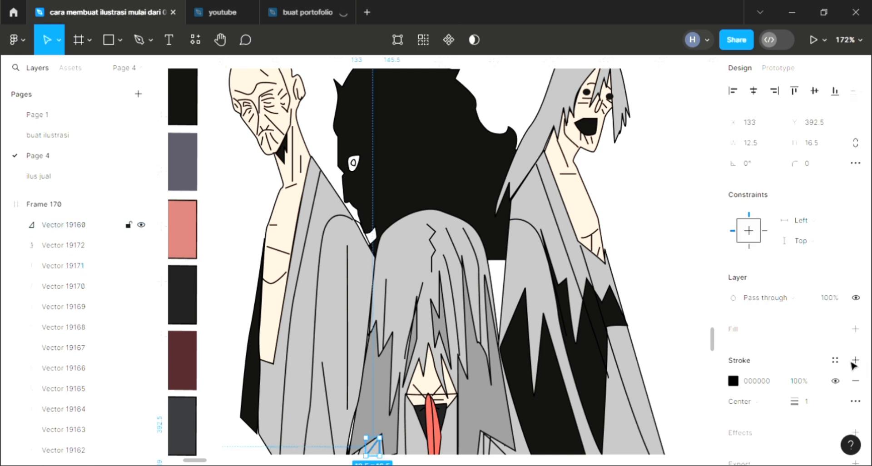
Step: Fill the small triangles at the foot of the central robe's left and right folds with near-black sampled from the outer figures, 111111 on the left
click(856, 329)
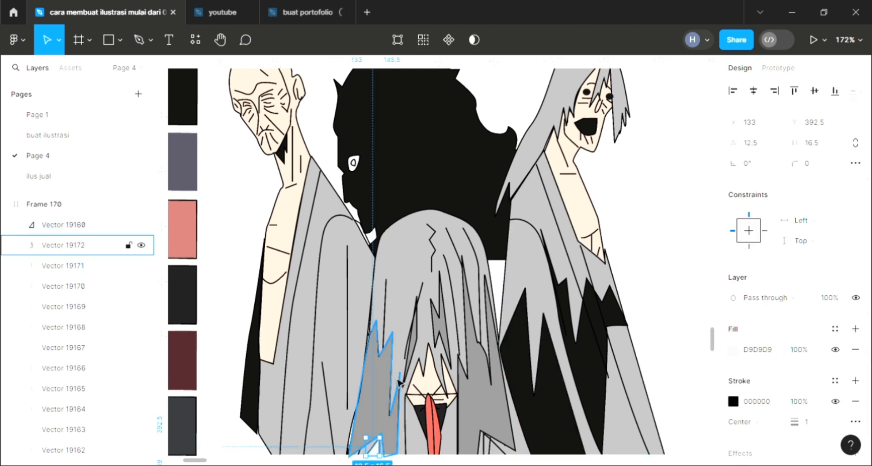
click(253, 392)
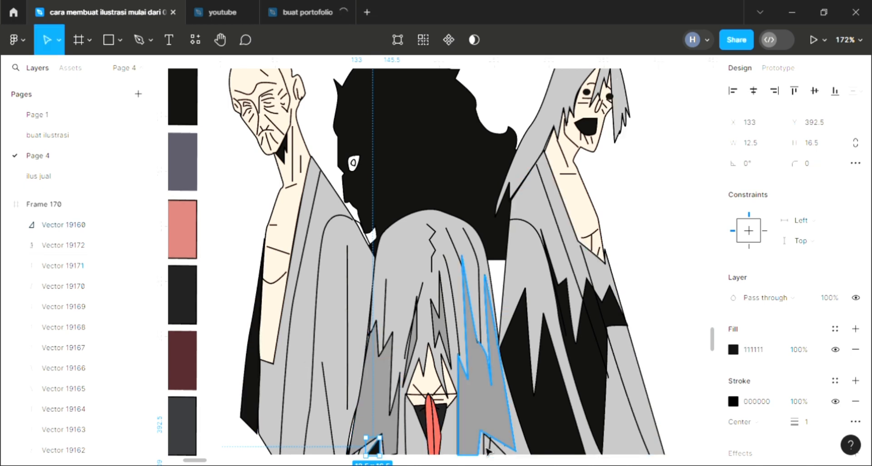
click(477, 373)
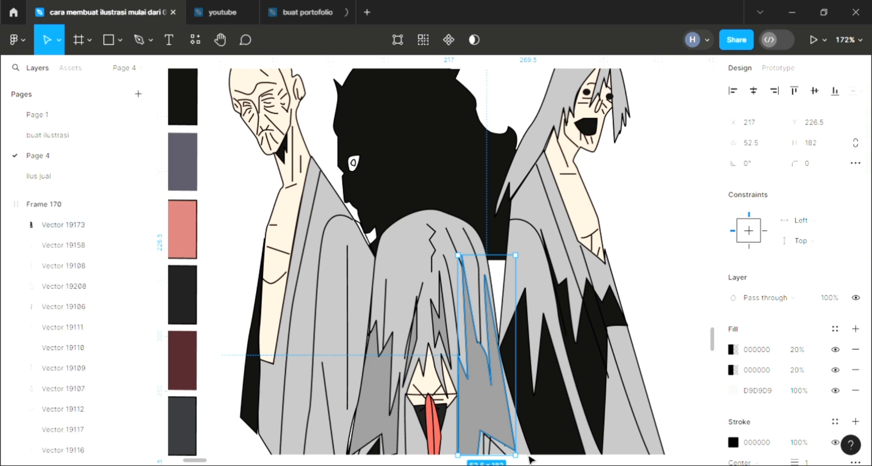
drag(529, 460, 496, 461)
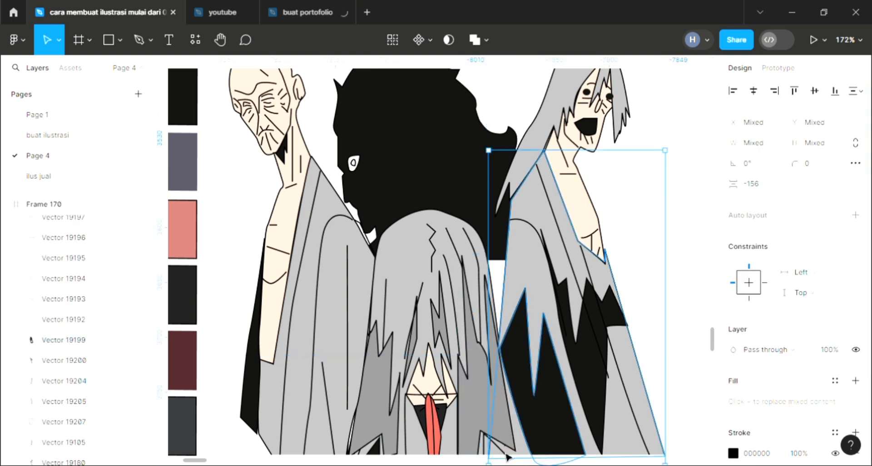
click(507, 456)
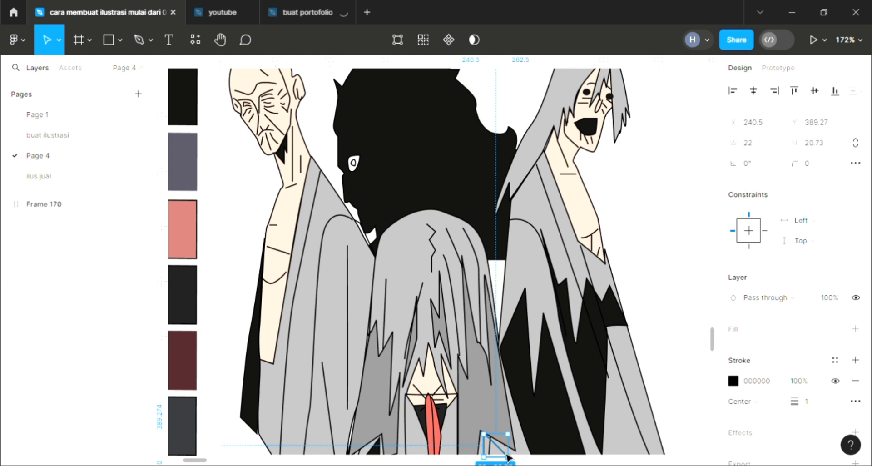
click(855, 328)
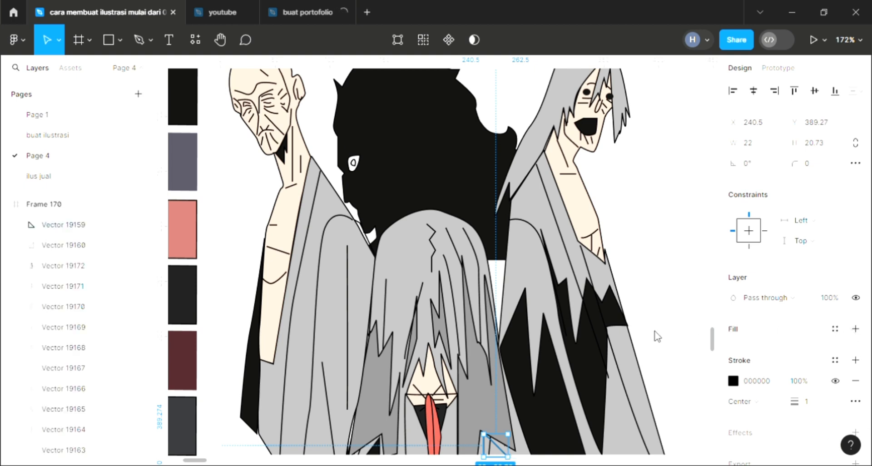
key(i)
click(594, 377)
Step: Give the background frame a vertical linear gradient fill running from RGB 229, 88, 88 to a darker red
click(502, 292)
scroll(503, 292, up, 1)
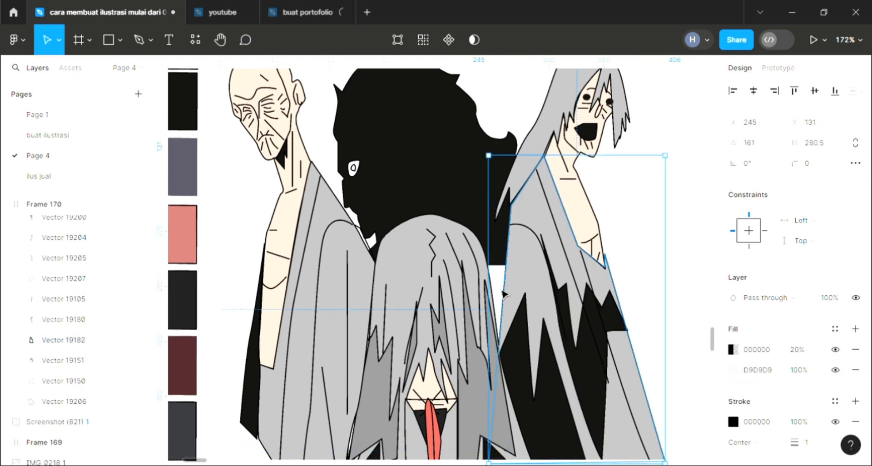
scroll(502, 293, up, 4)
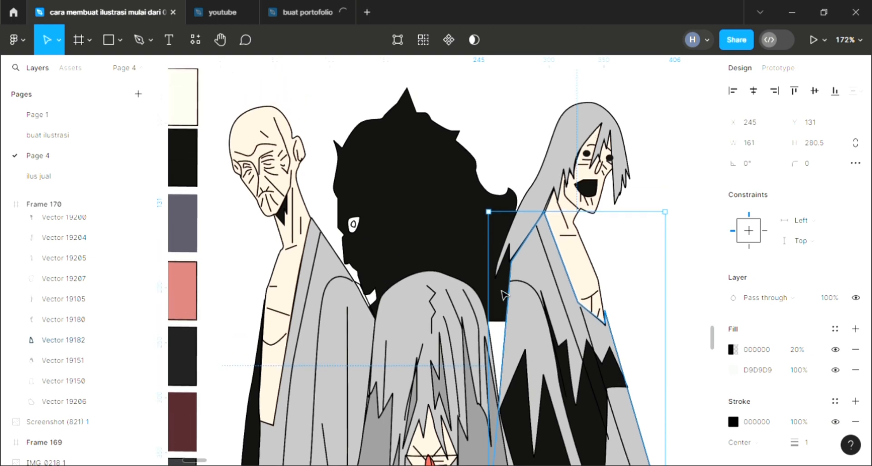
scroll(503, 294, up, 2)
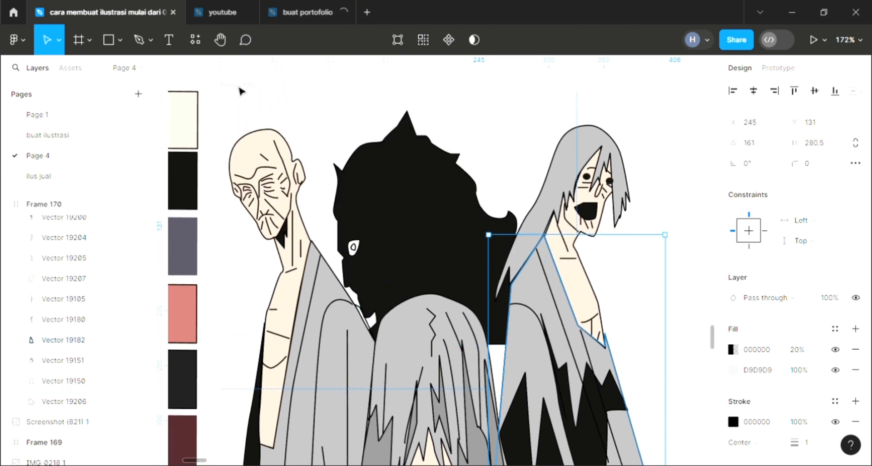
key(Escape)
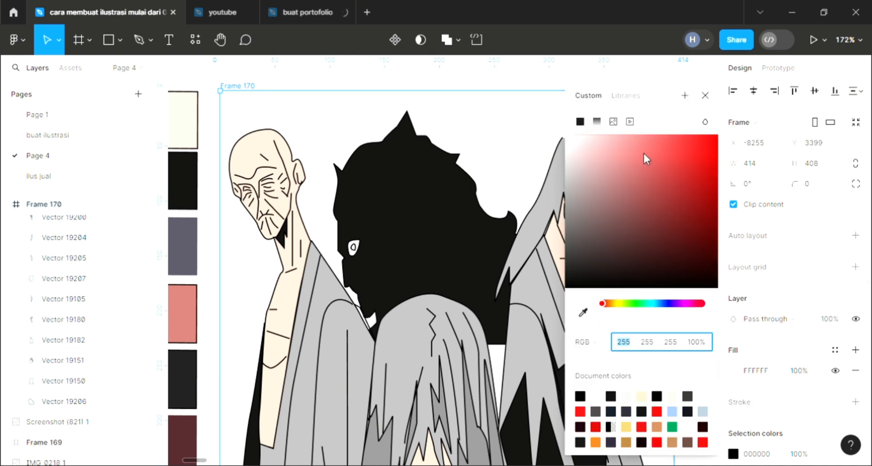
click(659, 150)
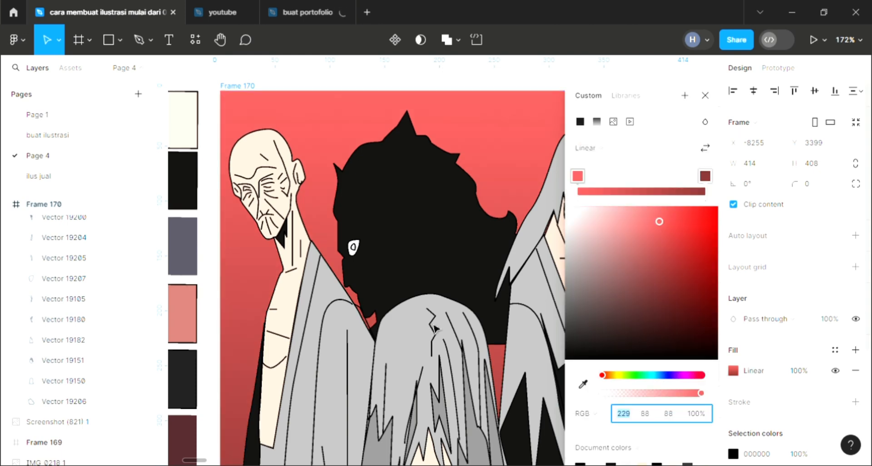
Step: Change the background gradient's upper colour to light blue, RGB 88, 204, 229, keeping dark red as the lower stop
scroll(434, 326, right, 1)
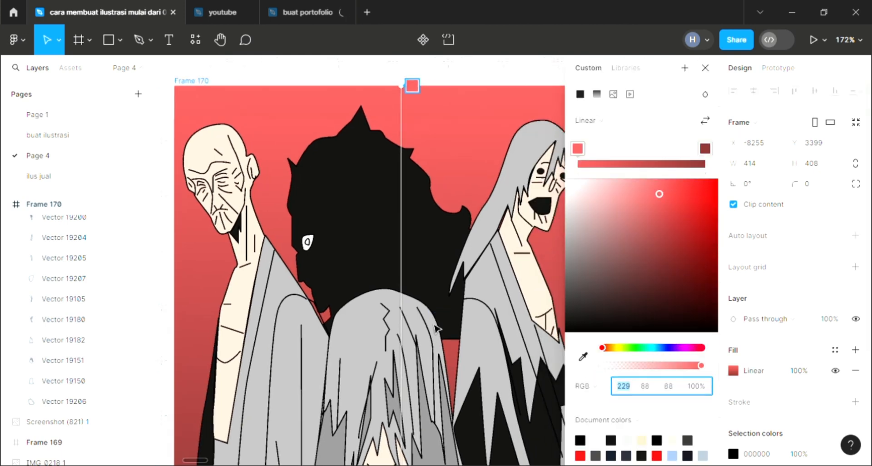
click(656, 348)
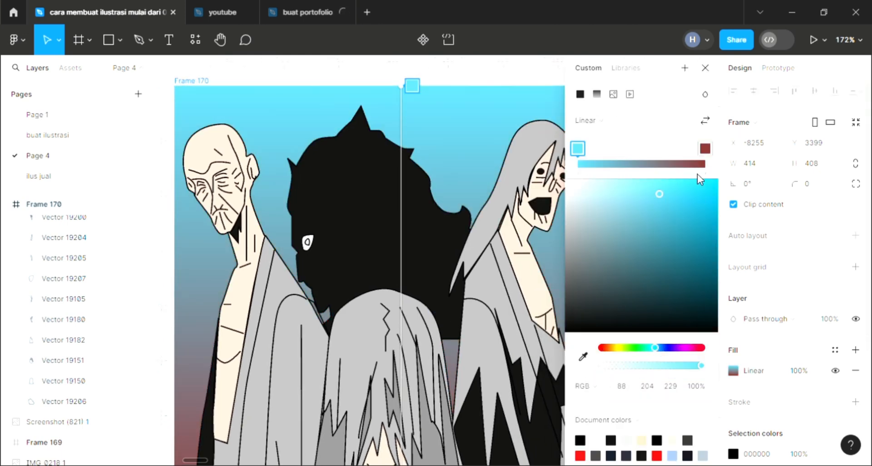
click(705, 149)
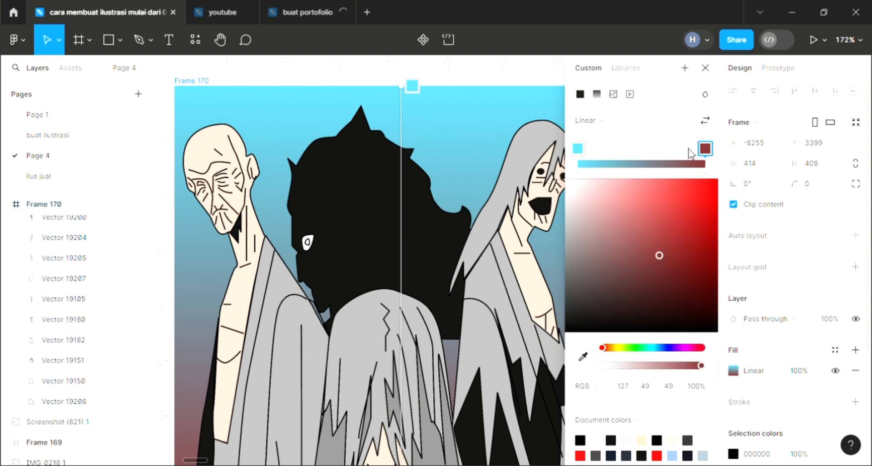
drag(691, 154, 689, 153)
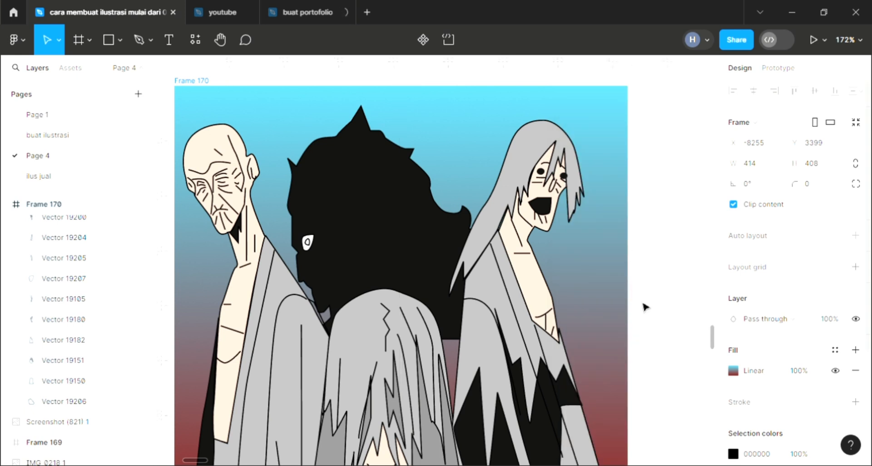
scroll(659, 333, left, 1)
scroll(659, 333, left, 1)
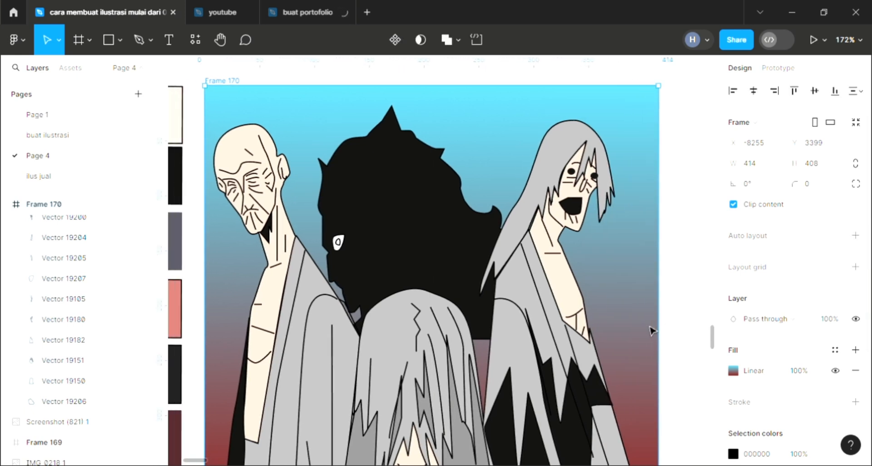
Step: Start a pen outline for the left figure's robe shadow with a jagged zigzag upper edge running from the sleeve across the robe
scroll(647, 328, down, 4)
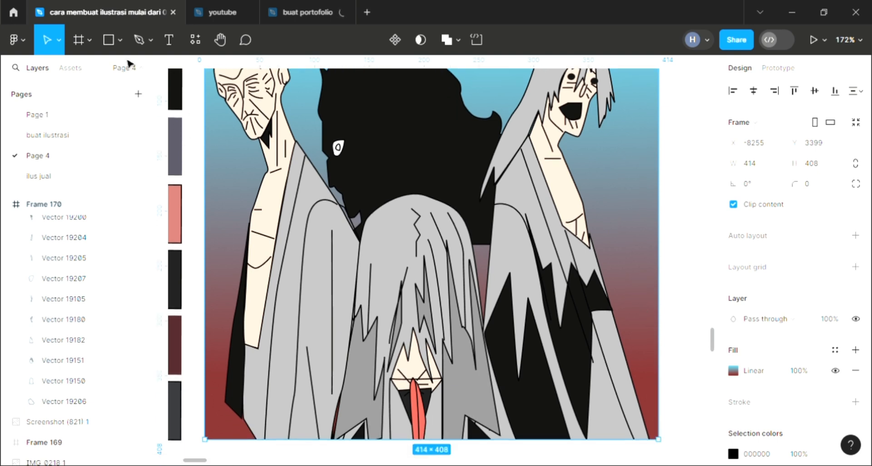
click(137, 41)
scroll(296, 410, up, 1)
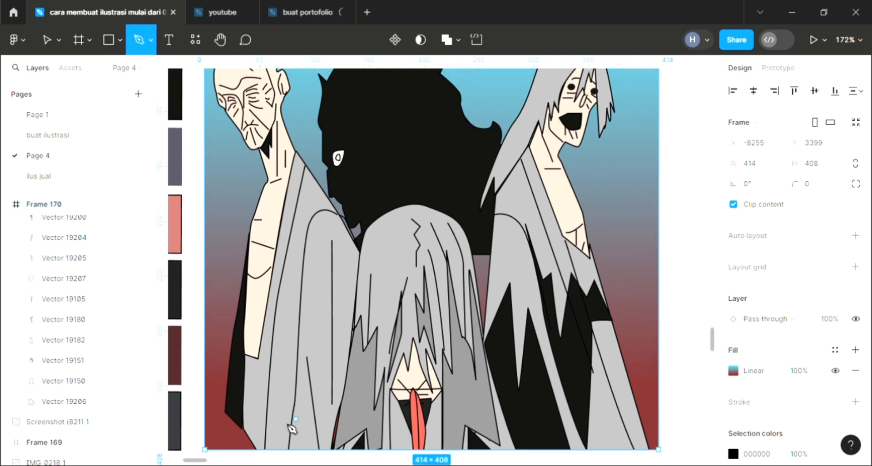
click(246, 351)
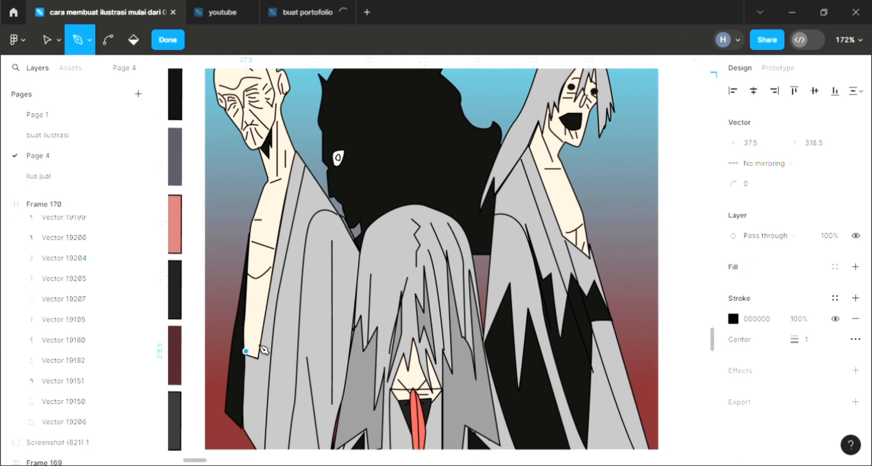
click(250, 334)
drag(262, 351, 263, 343)
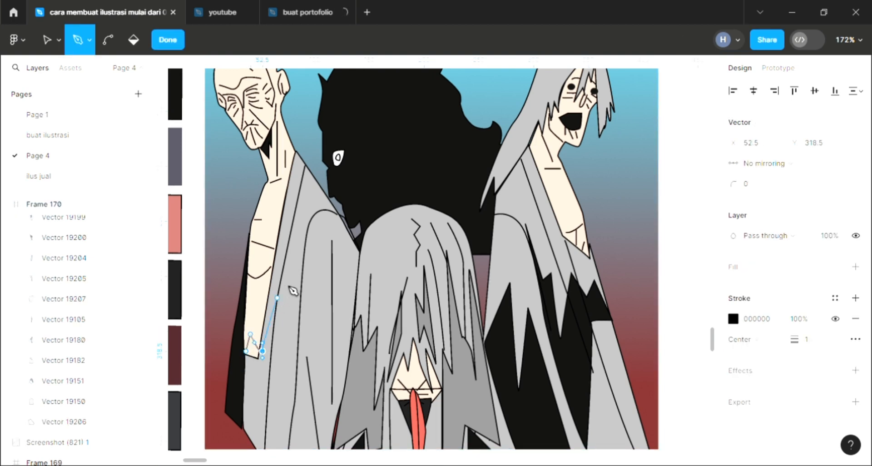
click(280, 344)
drag(319, 272, 323, 325)
Step: Continue the robe shadow outline down the inner side, along the hem and back up to the sleeve, about 80.5 × 162.5 overall
drag(329, 404, 333, 452)
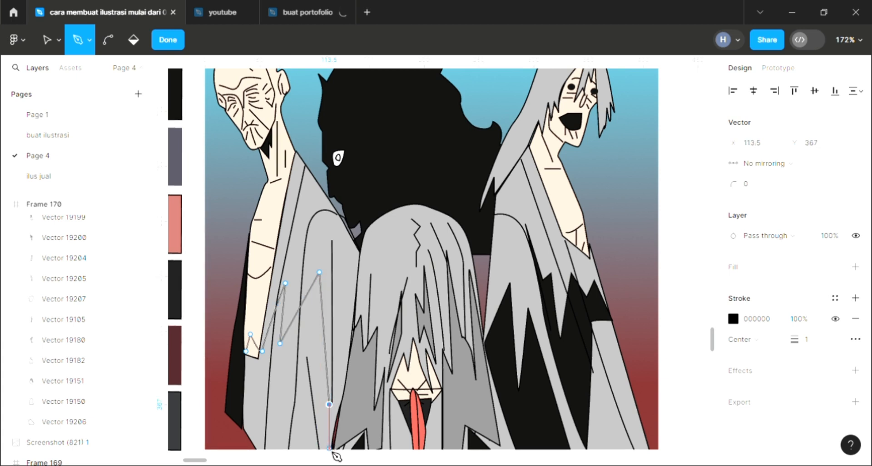
click(329, 449)
drag(241, 427, 258, 452)
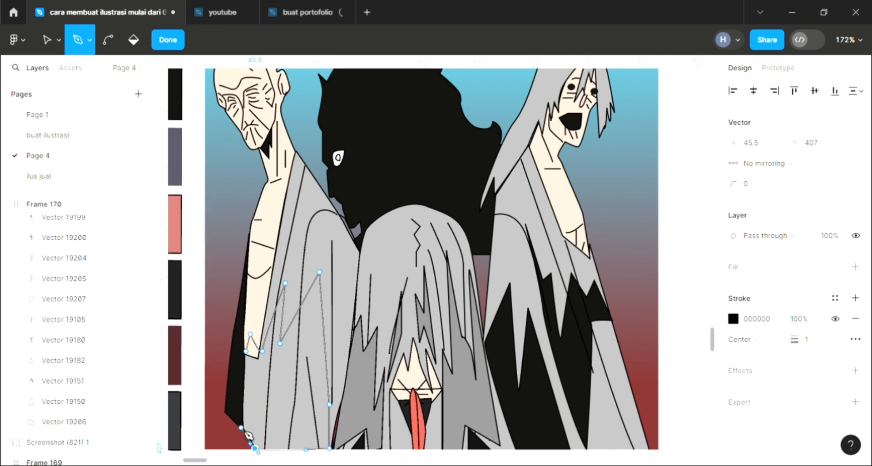
click(241, 351)
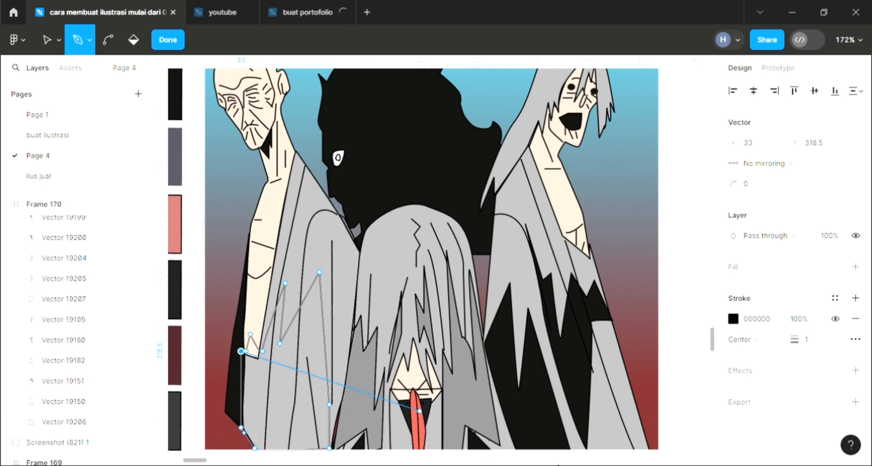
key(Escape)
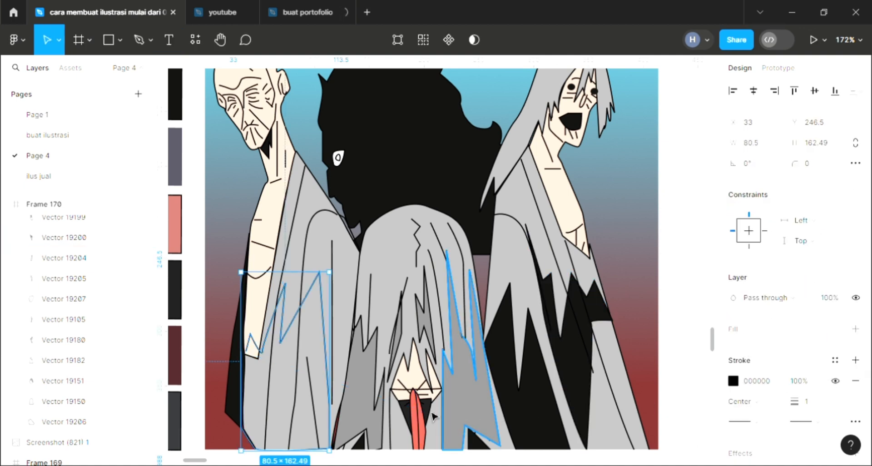
Step: Edit the left robe shadow outline and move its stray end point onto the start point to close the path
click(427, 164)
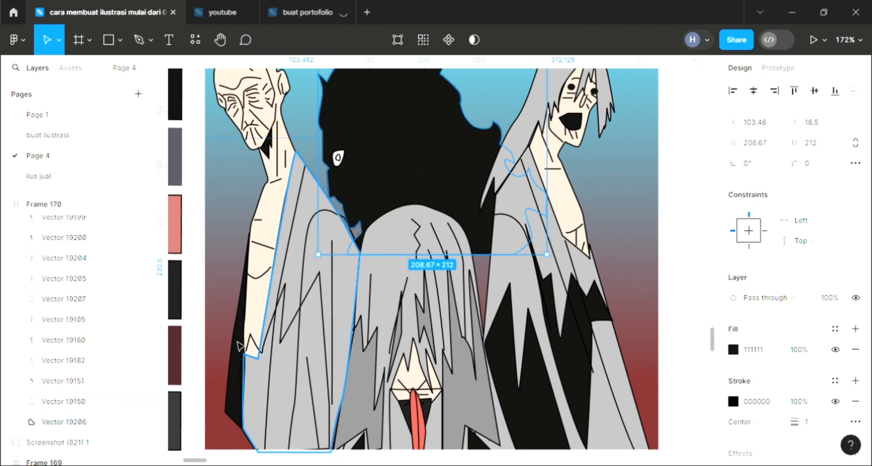
double_click(258, 348)
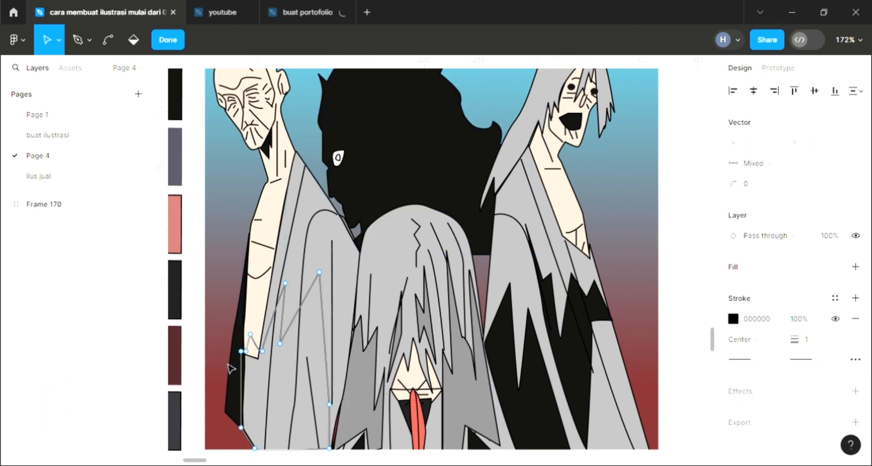
scroll(255, 352, up, 3)
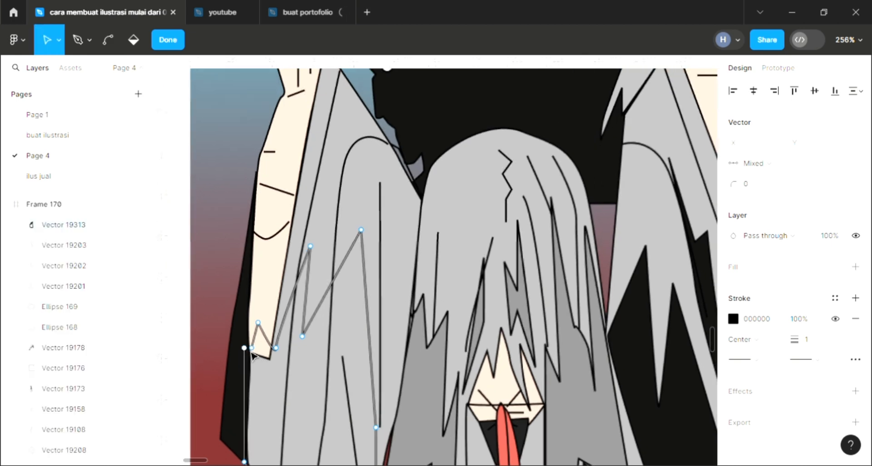
drag(244, 348, 252, 348)
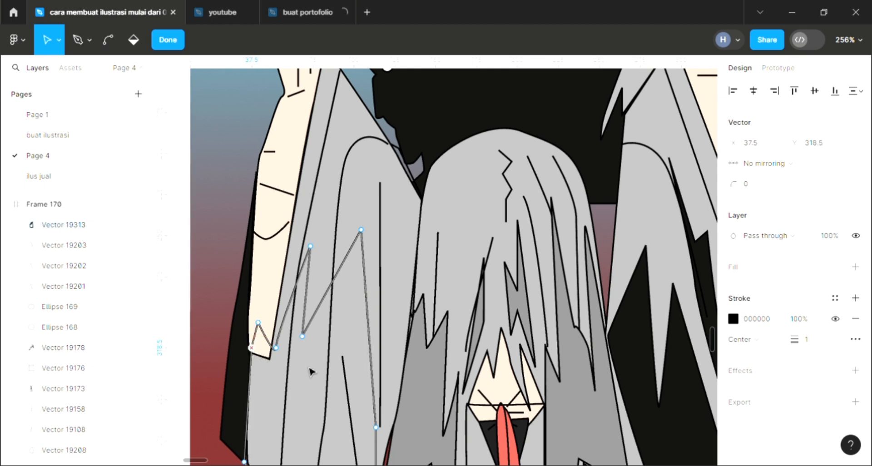
Step: Fill the left robe shadow with 111111 sampled from the central black mass, set its fill opacity to 50%, and finish editing
scroll(312, 371, down, 4)
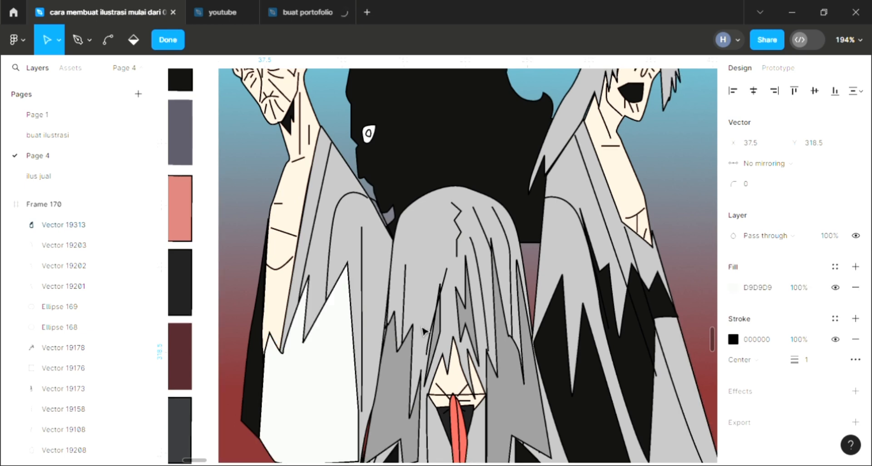
key(i)
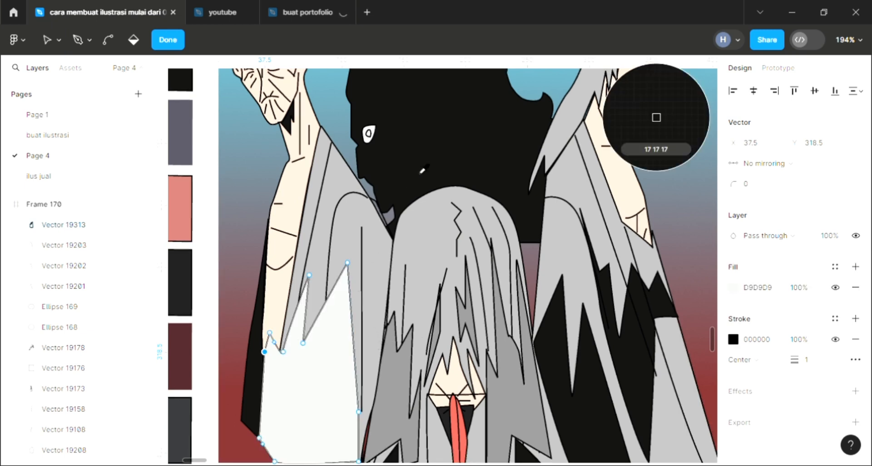
click(798, 288)
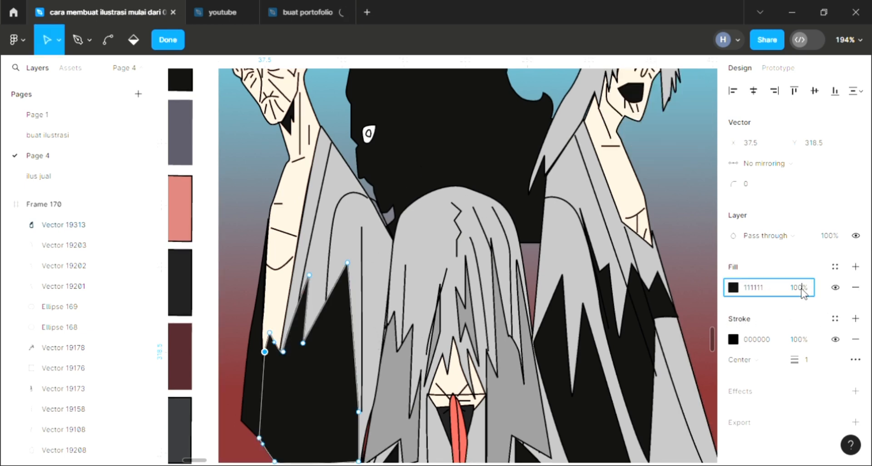
text(5)
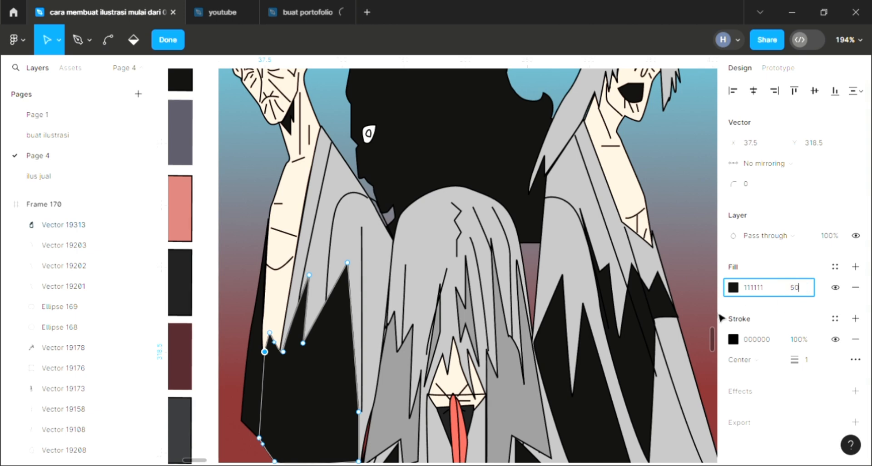
text(0)
key(Return)
click(241, 235)
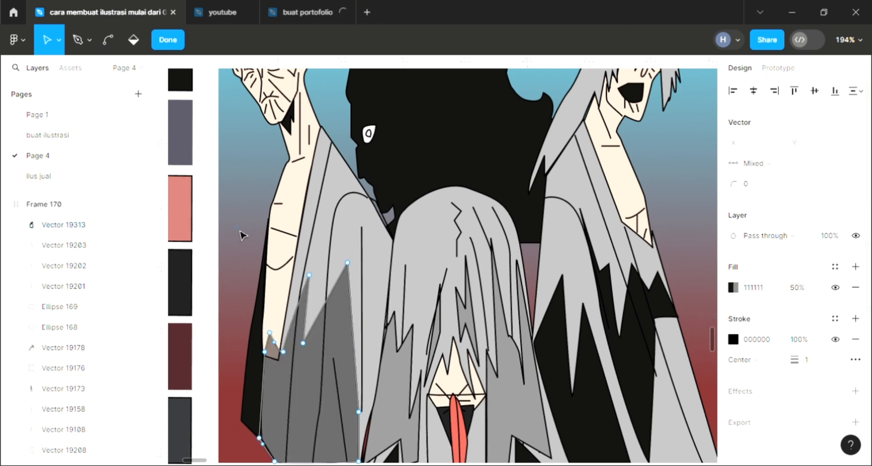
key(Escape)
key(Escape)
Step: Set the fill opacity of both black shadow shapes on the right figure's robe to 50% and clear the selection
scroll(262, 269, down, 3)
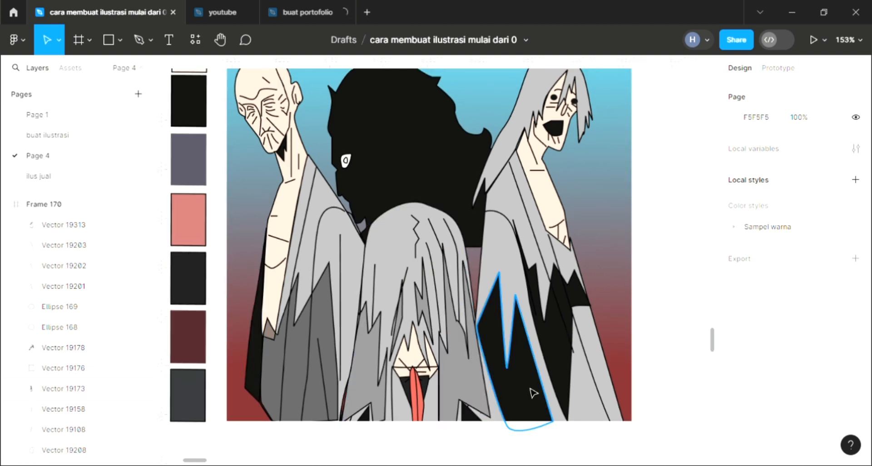
click(567, 358)
shift+click(576, 364)
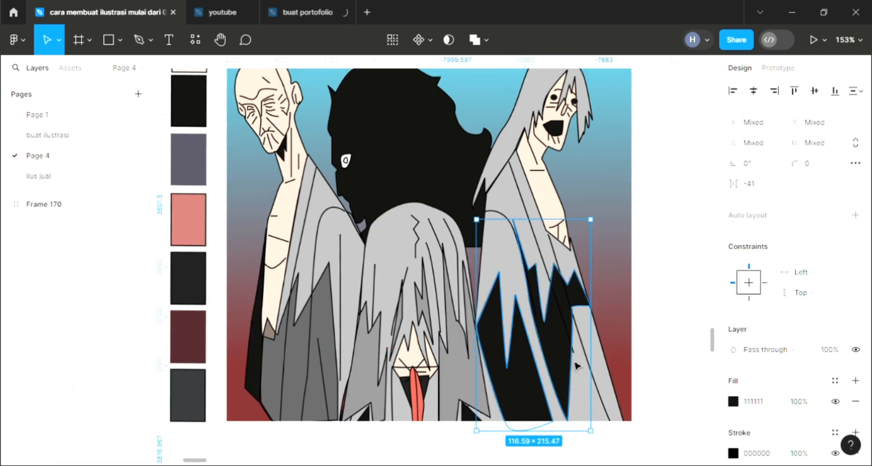
click(799, 402)
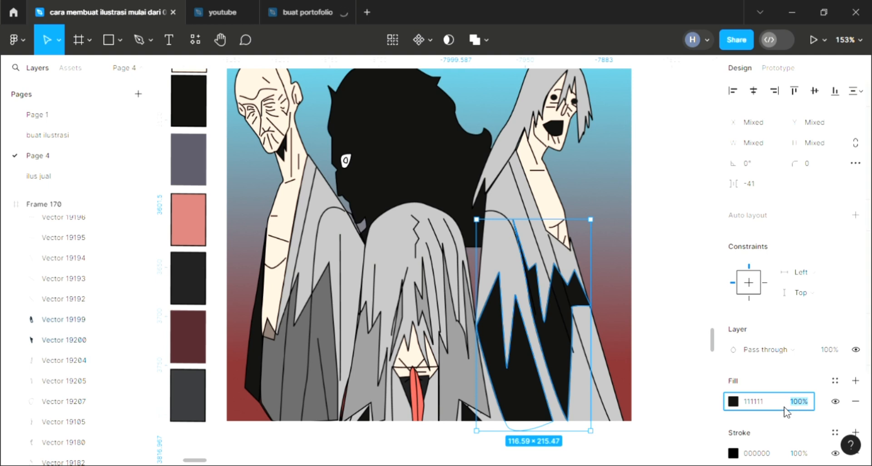
text(50)
key(Return)
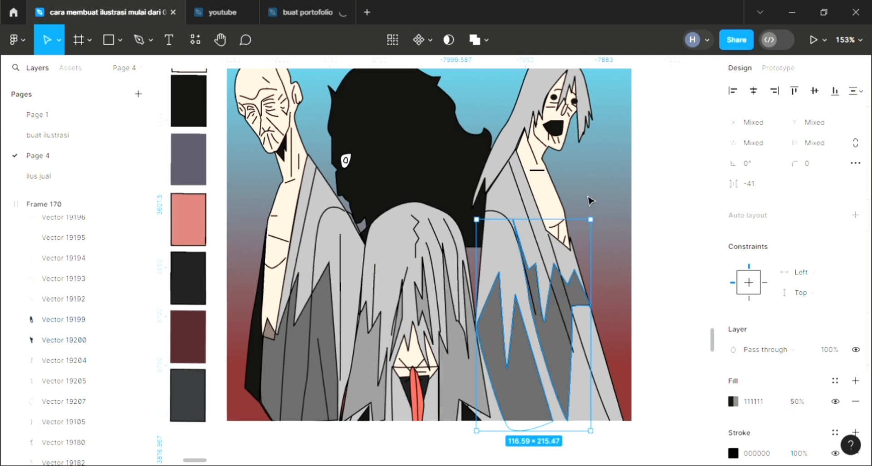
click(648, 254)
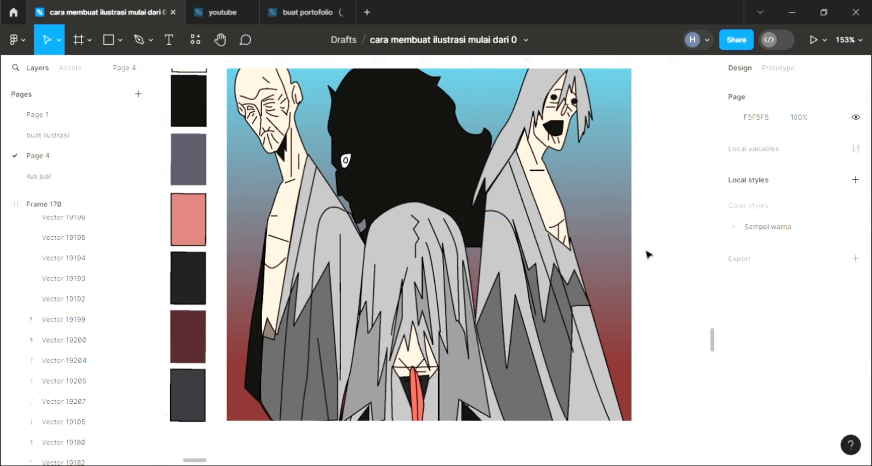
Step: Start a wavy pen outline in the background, running up beside the left figure from waist height and over his head
scroll(602, 313, up, 3)
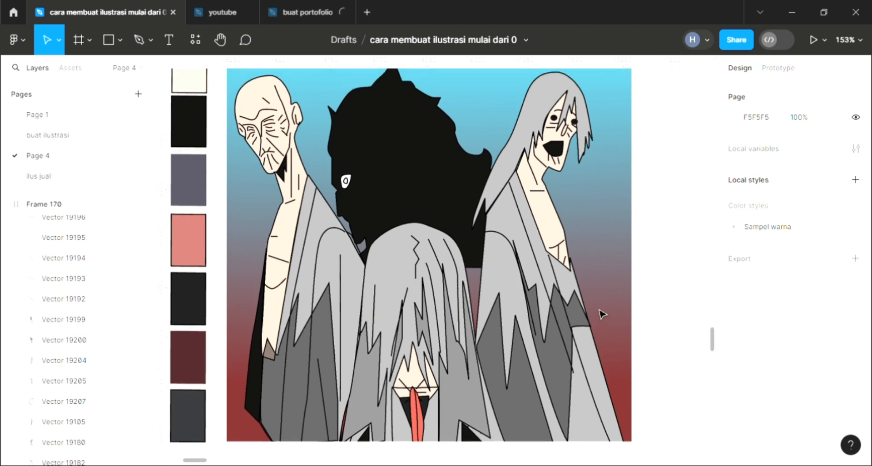
scroll(536, 227, up, 2)
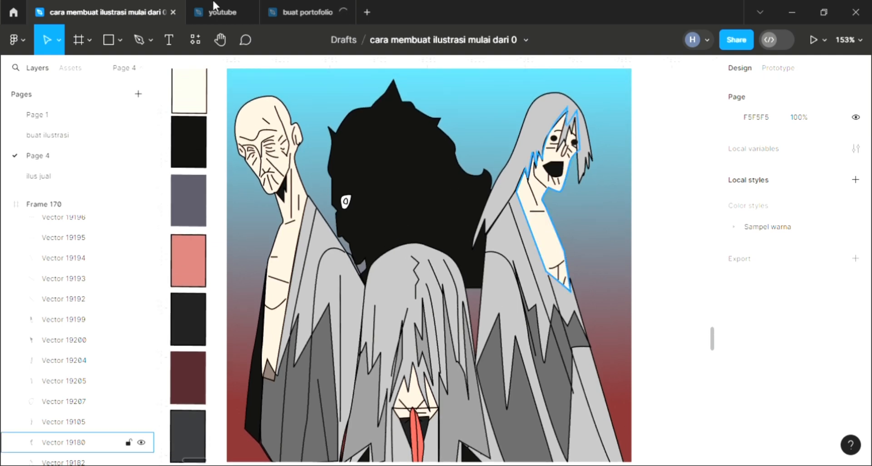
key(p)
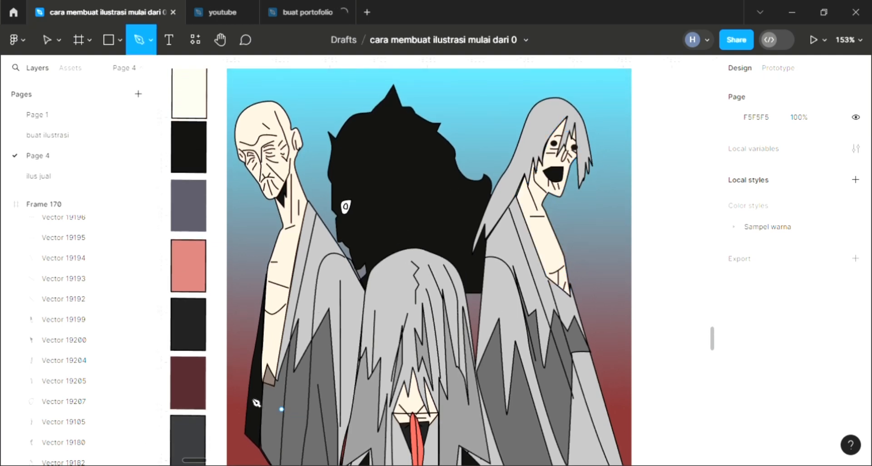
click(227, 319)
drag(236, 295, 258, 214)
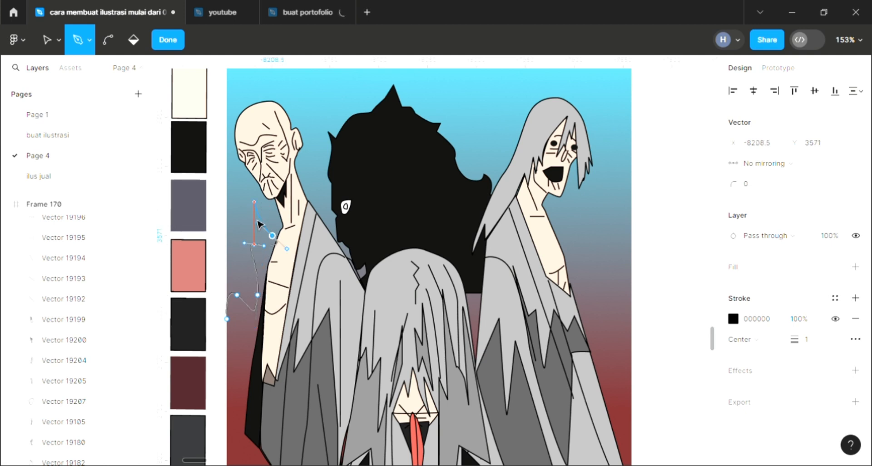
drag(244, 185, 231, 120)
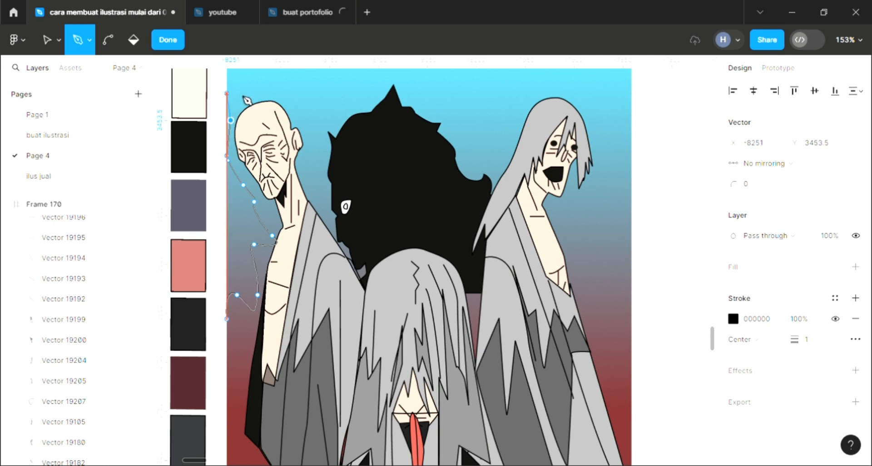
drag(258, 92, 271, 79)
click(299, 115)
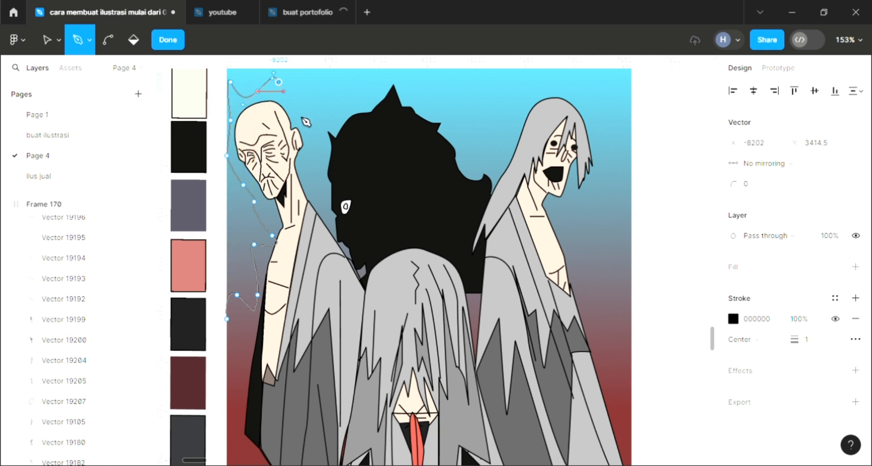
Step: Continue the wavy outline over the central black mass and the right figure's head, then down beside the long hair
drag(316, 156, 319, 138)
click(331, 110)
drag(390, 77, 436, 103)
drag(467, 134, 499, 139)
drag(526, 109, 613, 120)
drag(593, 191, 593, 208)
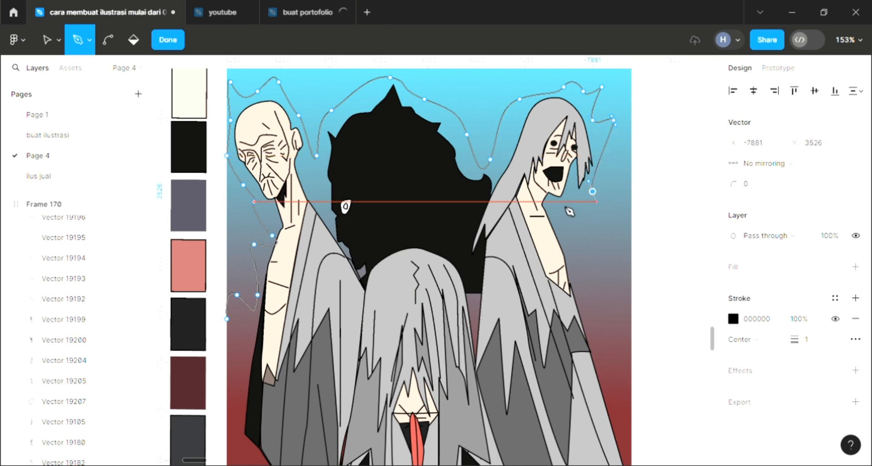
Step: Extend the wavy outline down the outer side of the right figure with small jagged points beside the shoulder and robe
drag(566, 237, 590, 274)
click(592, 265)
click(577, 266)
scroll(593, 291, down, 1)
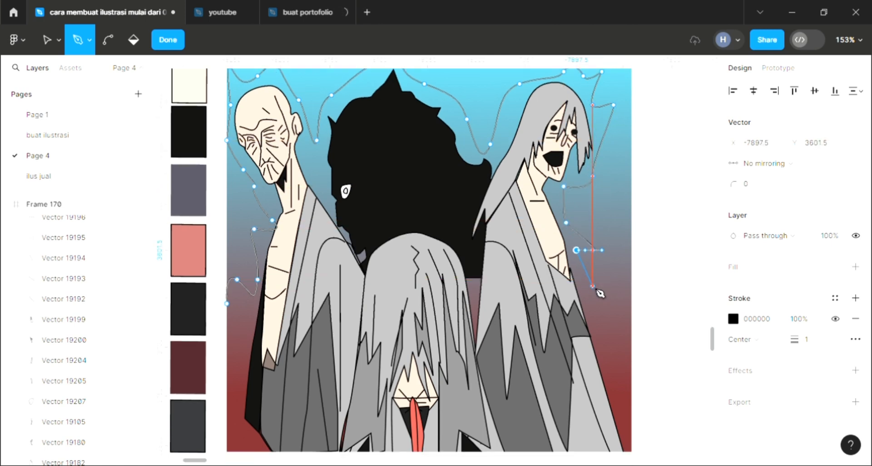
click(592, 285)
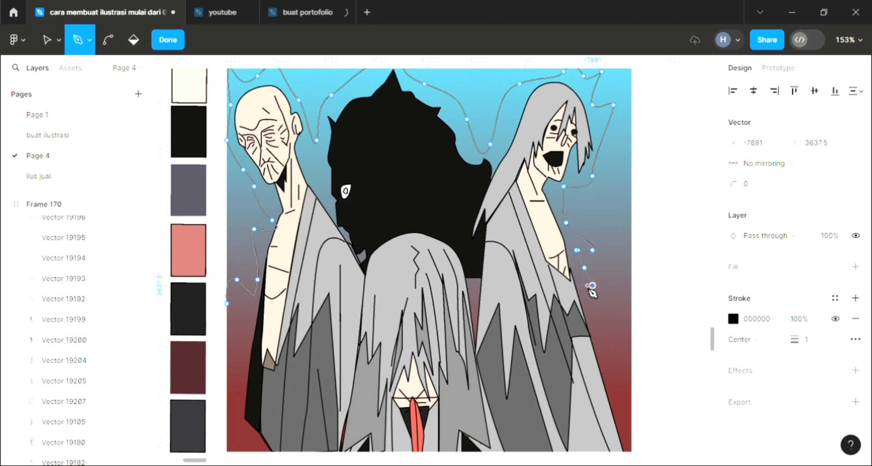
drag(602, 322, 607, 330)
click(598, 329)
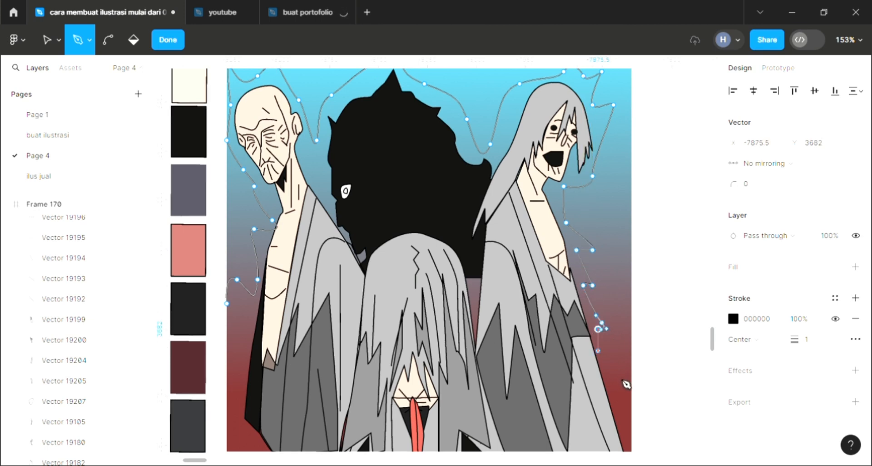
drag(613, 360, 619, 377)
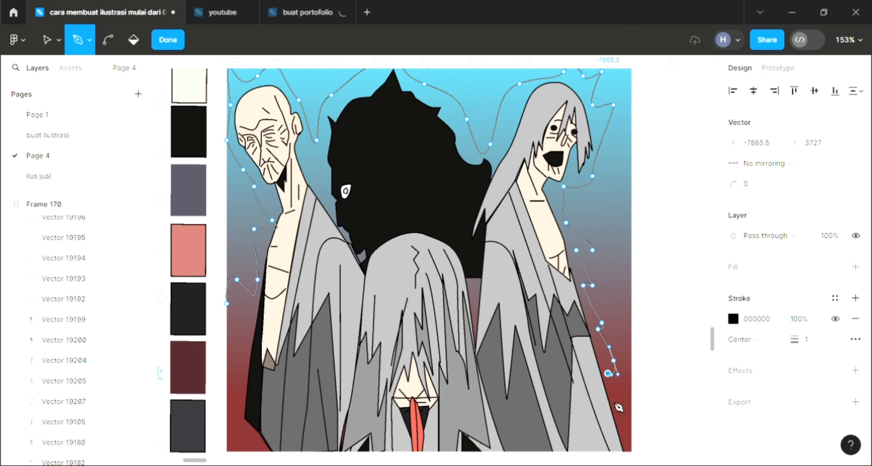
Step: Close the background outline across the lower robes and up beside the left figure to its start, about 397 × 345 overall
drag(613, 400, 243, 318)
click(243, 319)
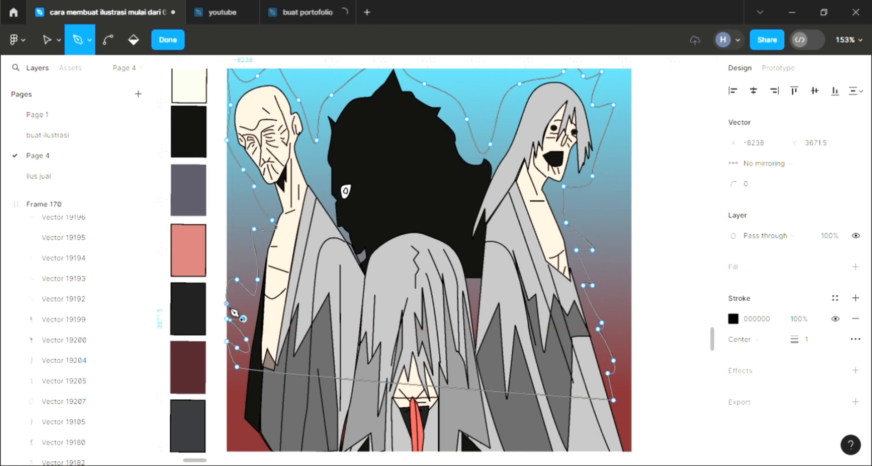
click(228, 304)
key(Escape)
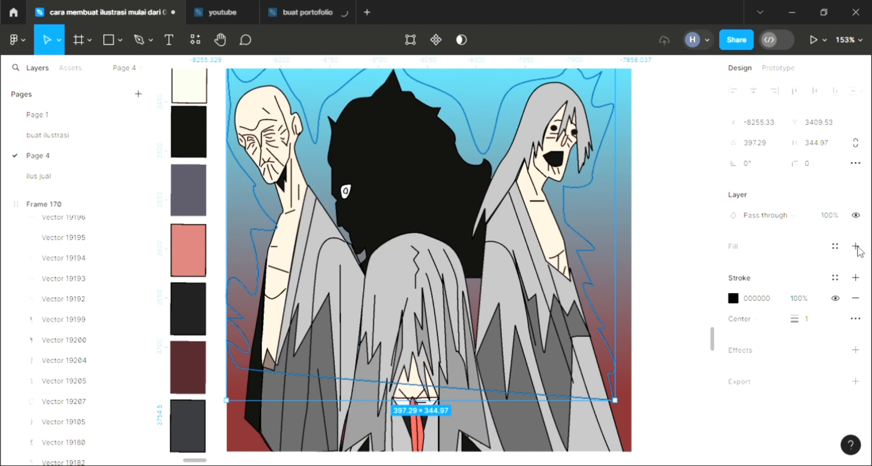
Step: Fill the closed wavy shape around the figures with light blue 63A4E0
click(825, 258)
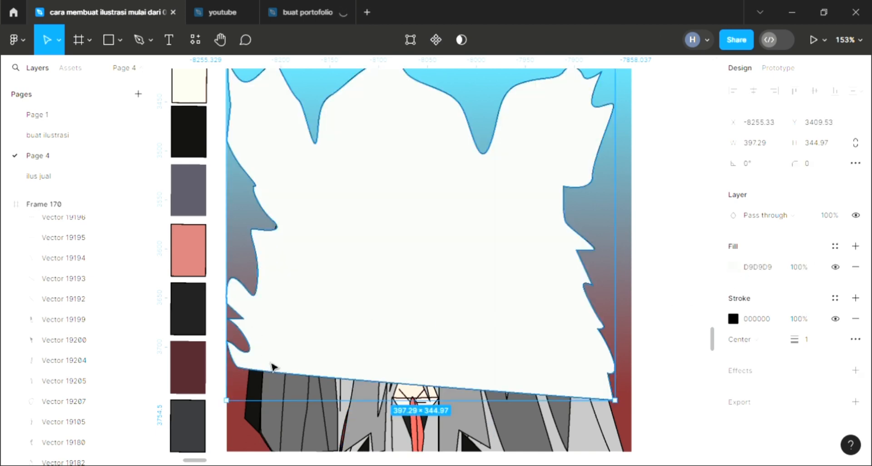
scroll(291, 361, up, 2)
scroll(360, 337, up, 3)
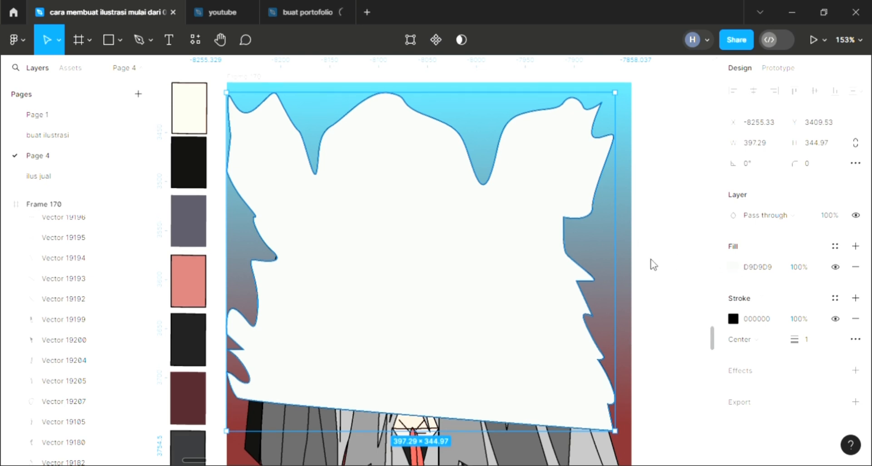
click(655, 304)
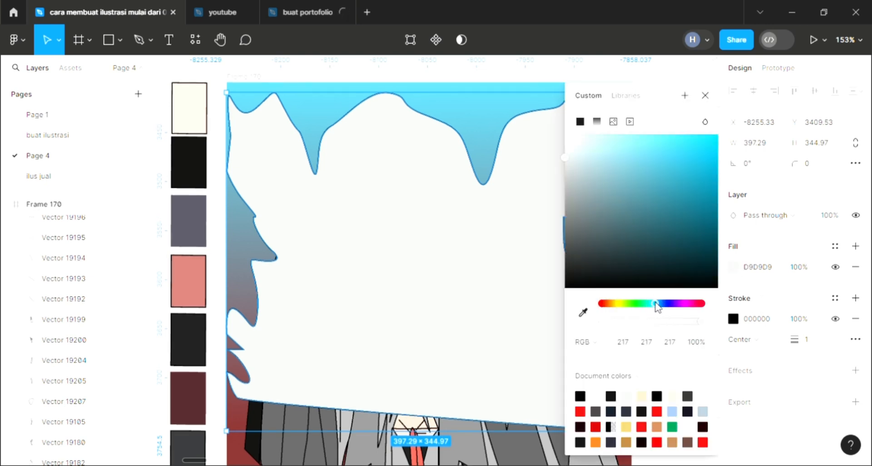
drag(658, 307, 629, 157)
click(651, 157)
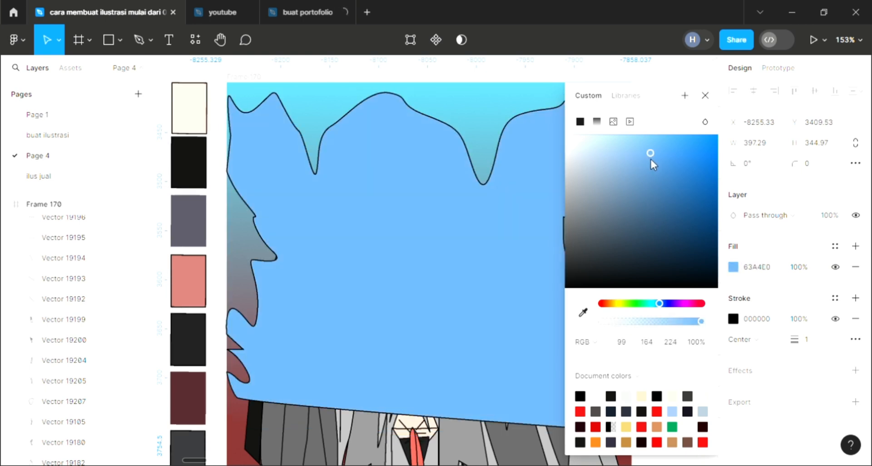
click(705, 96)
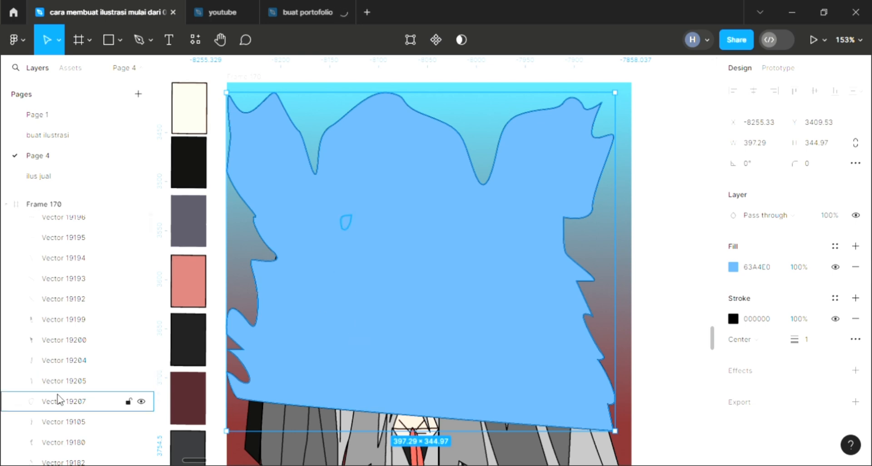
Step: Send the blue shape to the back and narrow it to 389 × 345
key([)
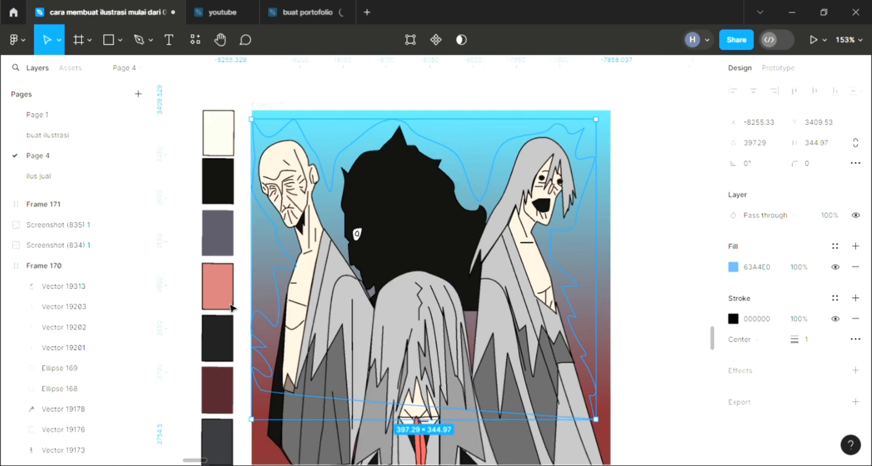
ctrl+scroll(235, 327, down, 3)
drag(264, 305, 266, 305)
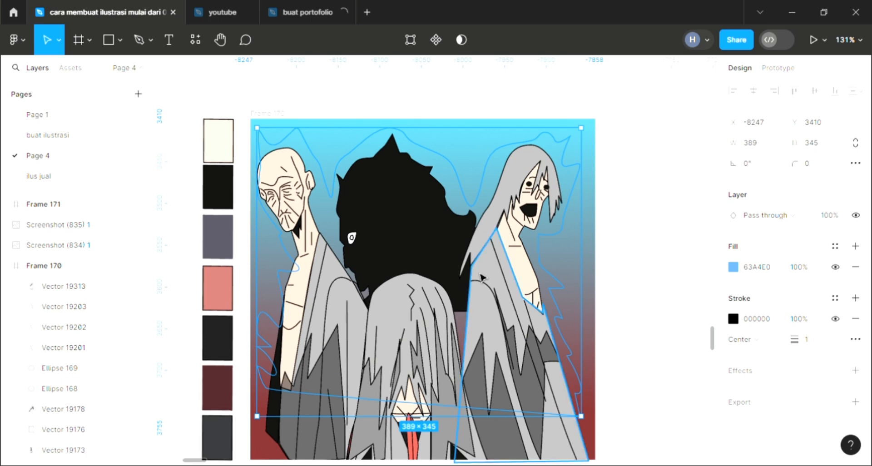
key(])
key([)
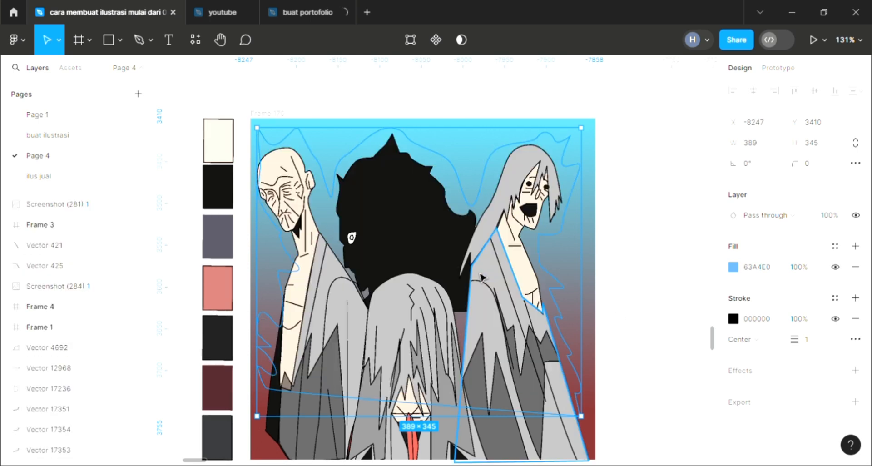
scroll(482, 277, down, 3)
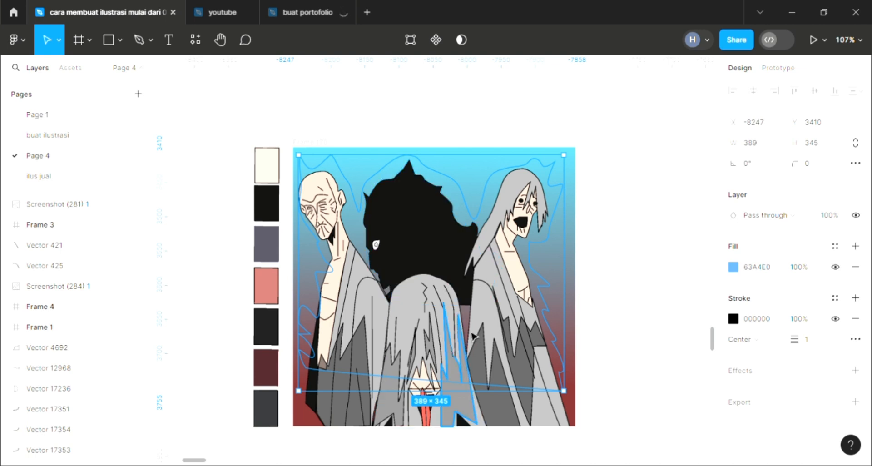
Step: Pull the blue shape out from behind the artwork and move it back over the figures so it sits inside Frame 170
drag(716, 237, 531, 390)
scroll(531, 391, left, 1)
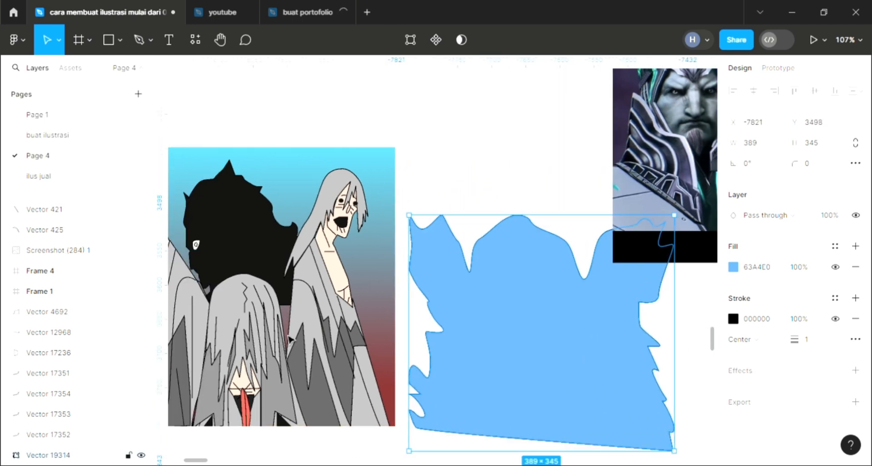
drag(291, 339, 315, 319)
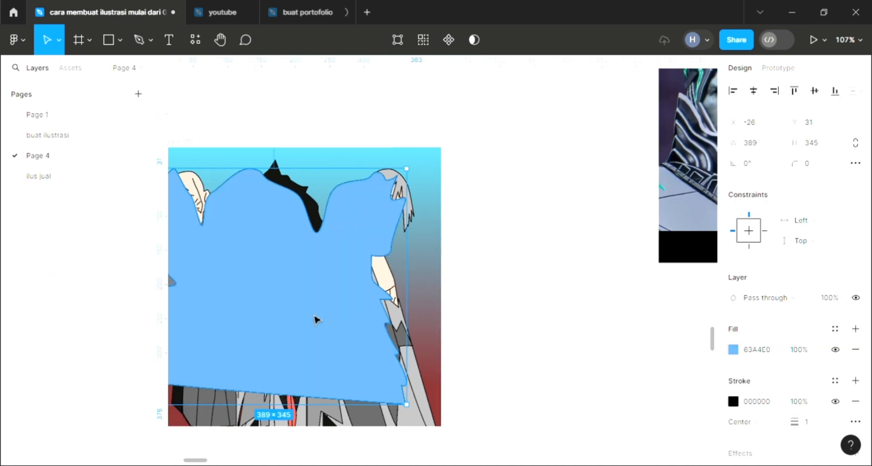
Step: Send the blue shape behind all the figures within Frame 170 and position it around them at X 0, Y 10
scroll(317, 319, left, 1)
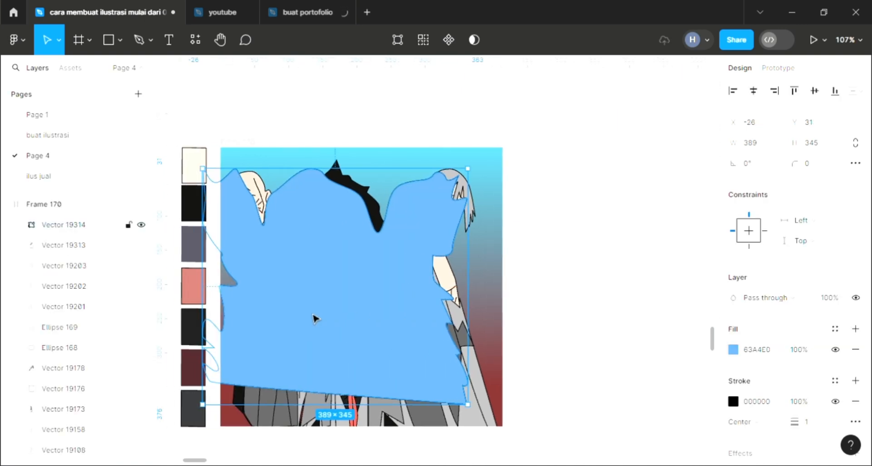
key([)
scroll(302, 309, up, 1)
scroll(293, 228, up, 1)
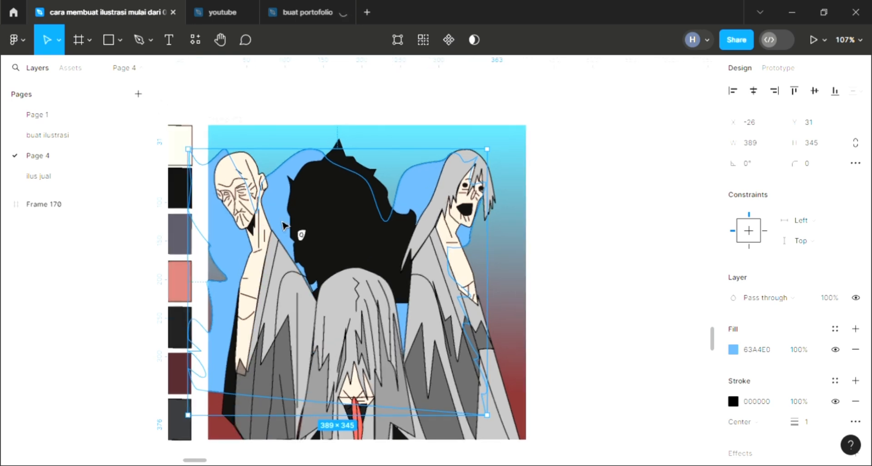
mouse_move(301, 222)
mouse_down()
mouse_move(315, 210)
mouse_move(304, 208)
mouse_up()
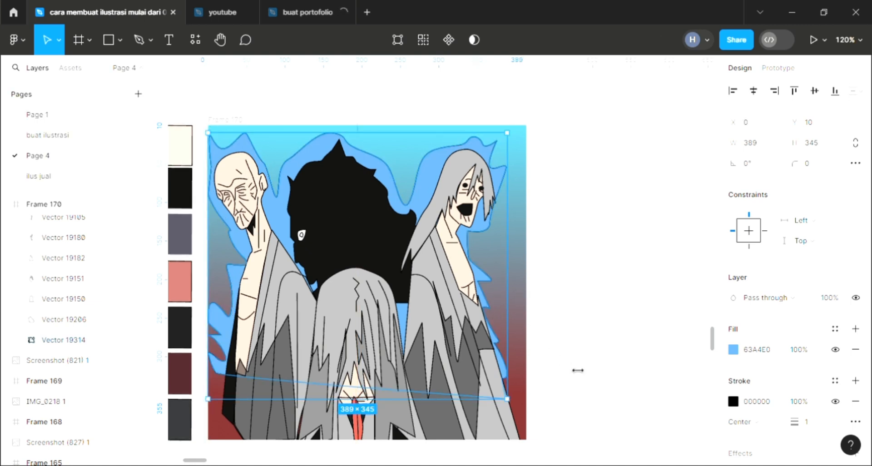
click(579, 400)
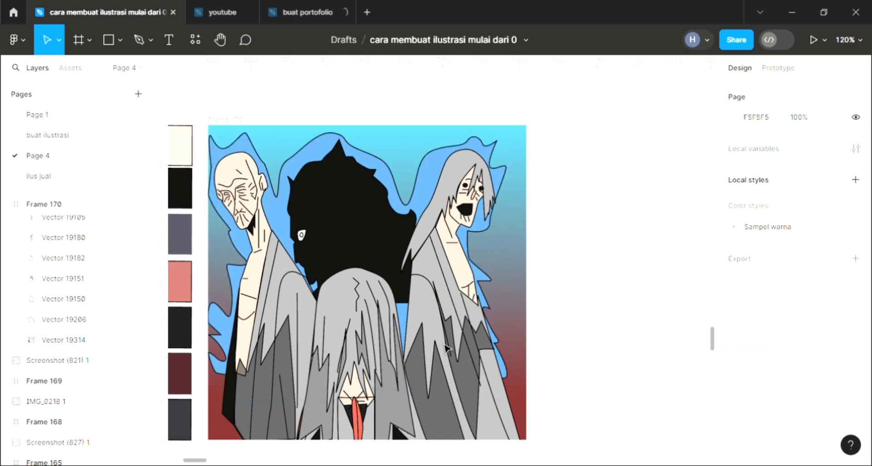
Step: Remove the black stroke from the blue shape behind the figures
scroll(324, 283, up, 3)
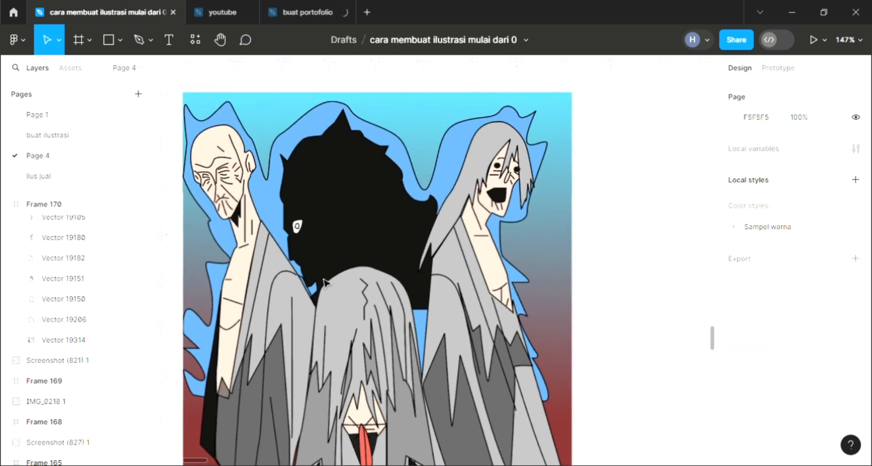
scroll(323, 282, left, 3)
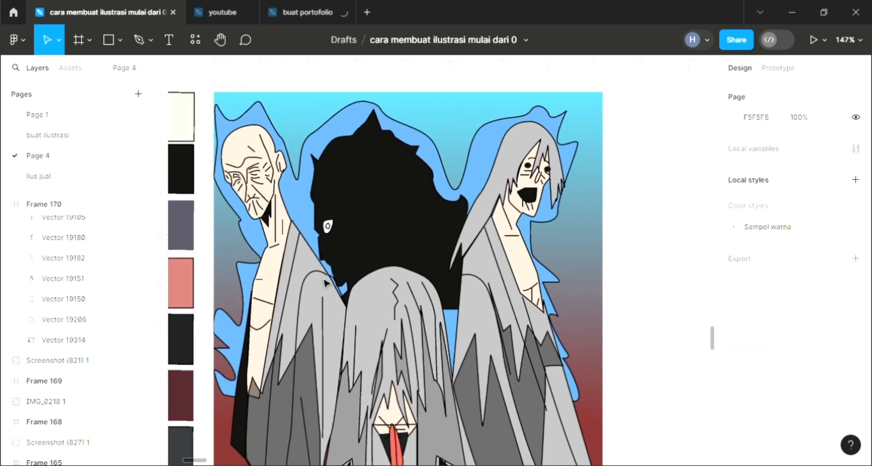
scroll(324, 283, up, 2)
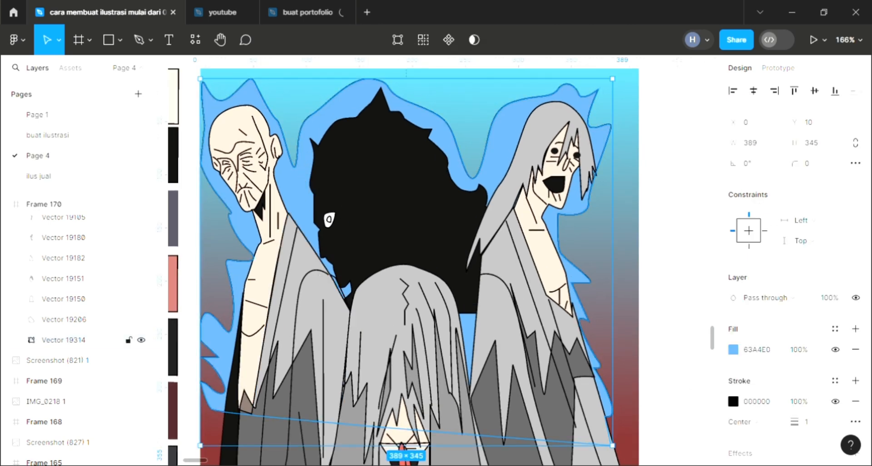
click(854, 406)
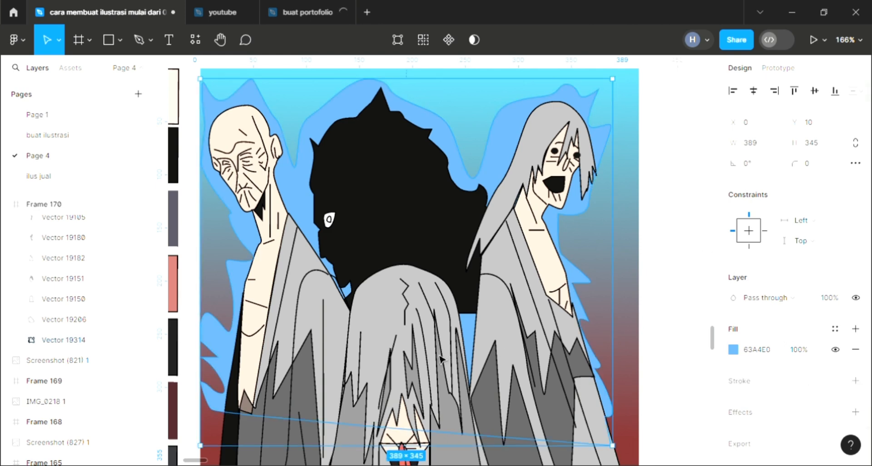
key(Escape)
Step: Examine the whole illustration with the blue shape behind the three figures and the black mass
scroll(441, 360, up, 1)
scroll(426, 361, down, 1)
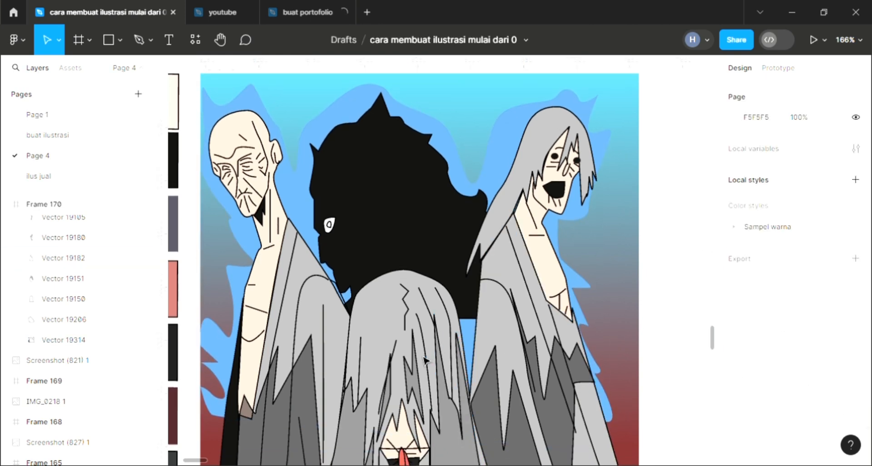
scroll(424, 360, down, 1)
ctrl+scroll(422, 361, down, 2)
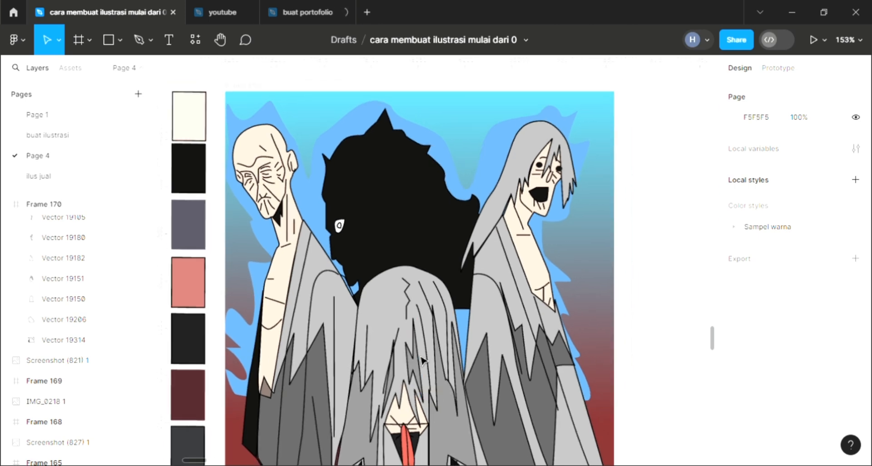
ctrl+scroll(422, 360, down, 1)
scroll(450, 334, down, 2)
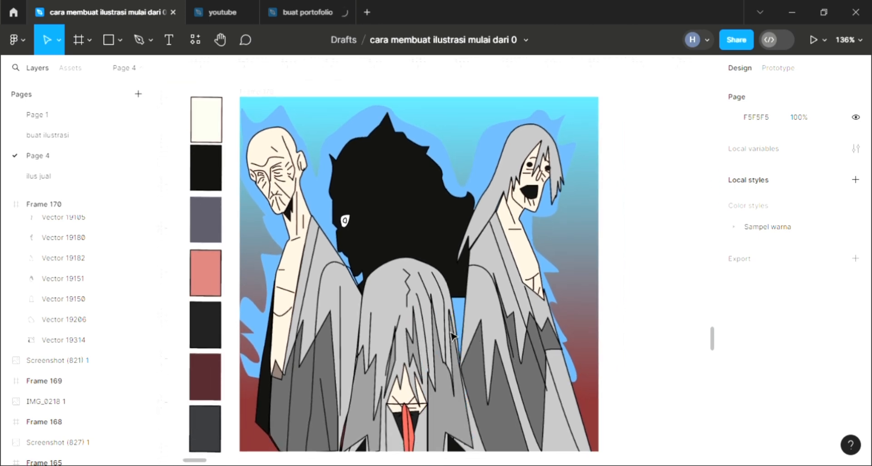
scroll(451, 337, left, 1)
ctrl+scroll(451, 337, up, 1)
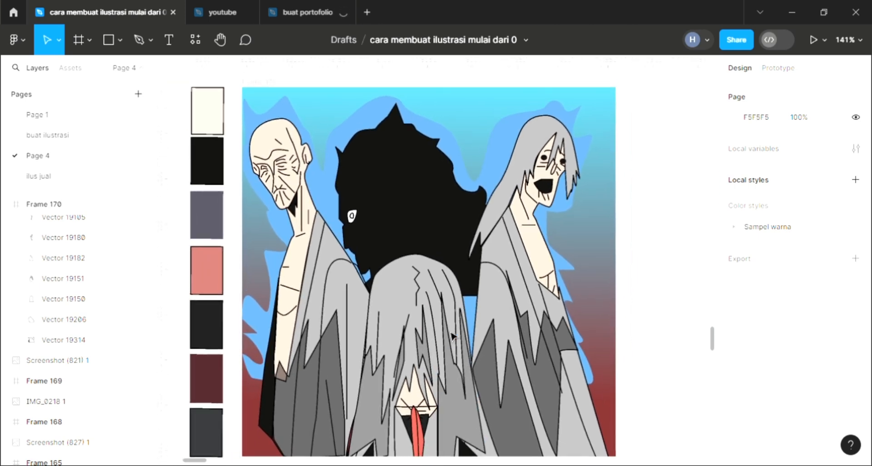